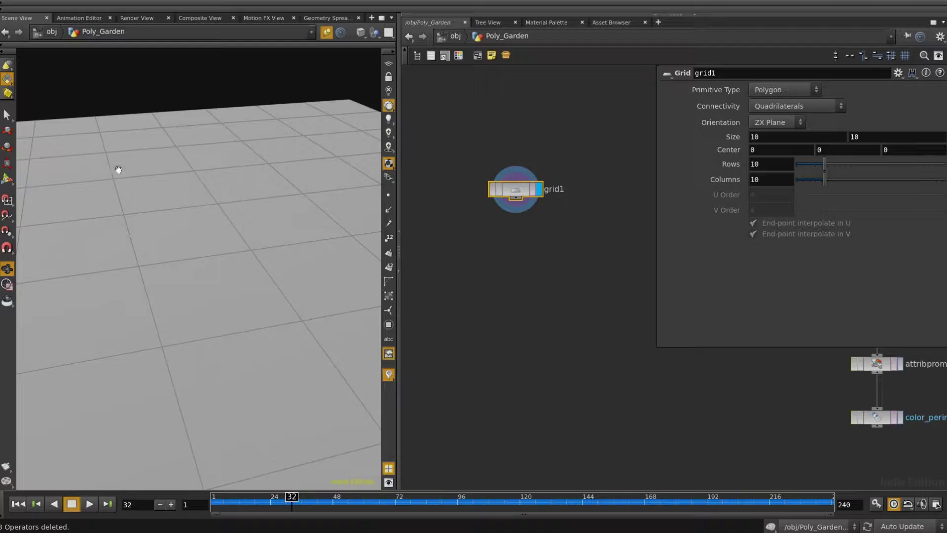
Set the grid to 4 rows and 4 columns.
left_click_drag(118, 169, 323, 201)
type("4")
key("Tab")
type("4")
key("Return")
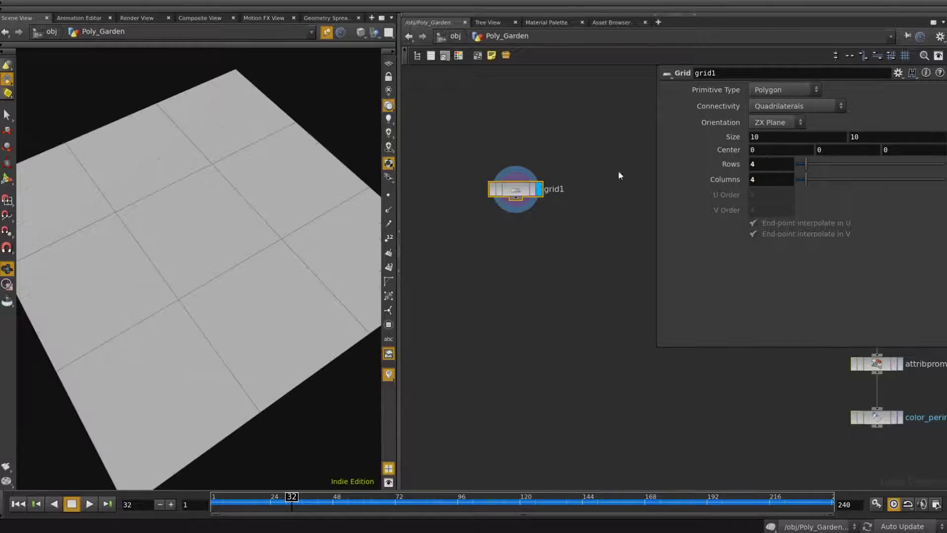
left_click_drag(249, 205, 249, 217)
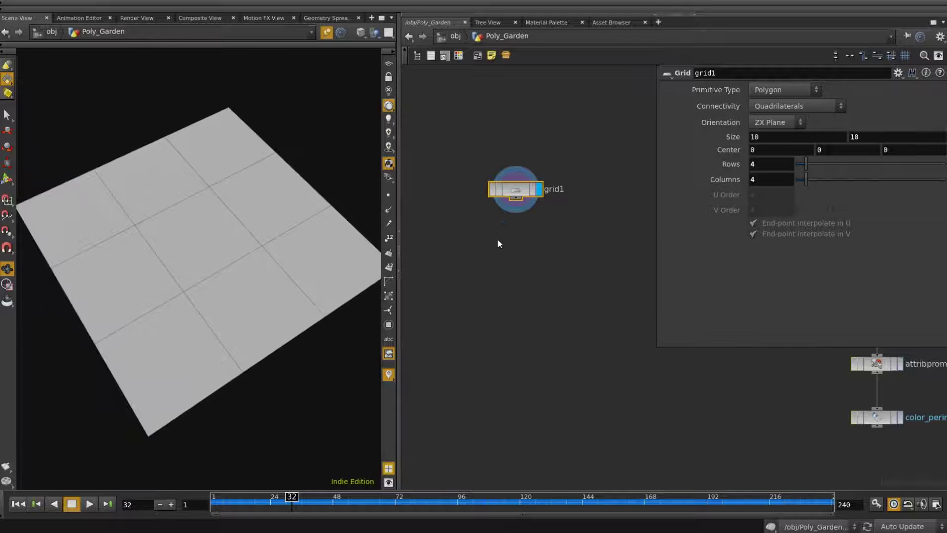
Add a PolyReduce node fed by the grid, display it, and set its keep percentage to 61.4.
middle_click_drag(499, 238, 504, 213)
key("Tab")
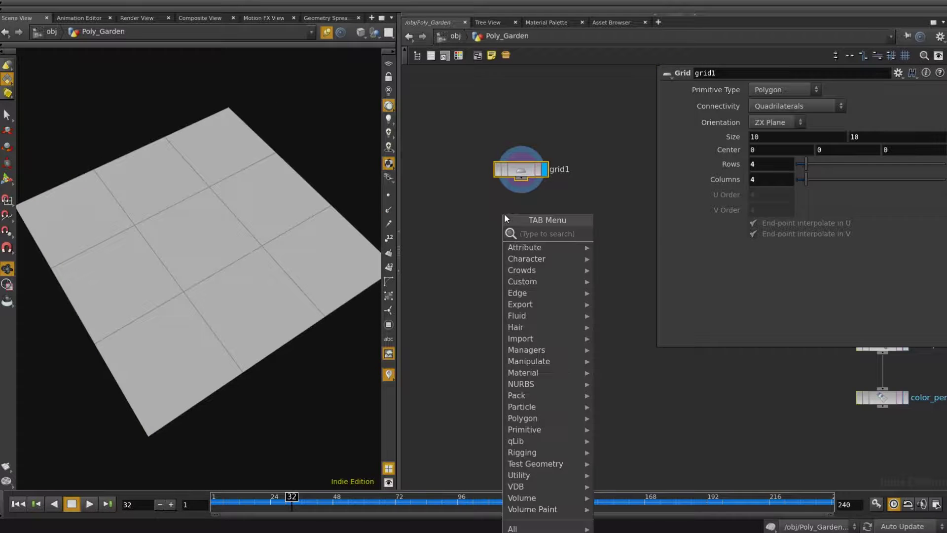
type("poly")
key("Return")
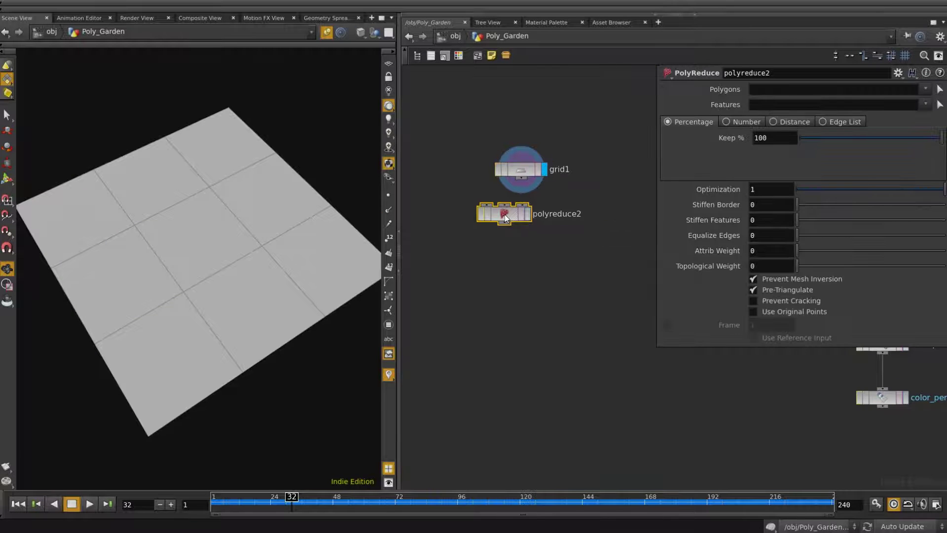
left_click(525, 229)
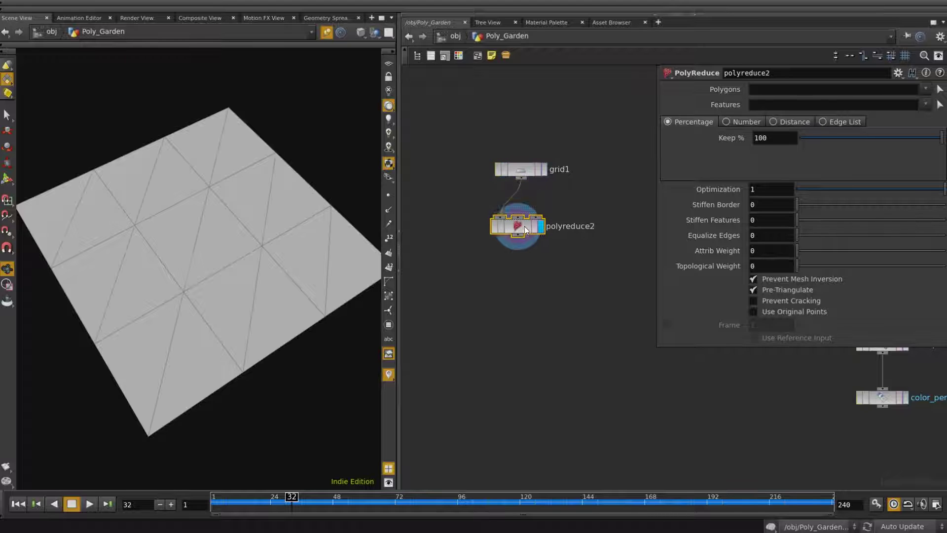
left_click_drag(940, 138, 888, 141)
left_click_drag(152, 213, 190, 270)
Add a Solver node fed by the PolyReduce node and display its output.
middle_click_drag(528, 279, 515, 254)
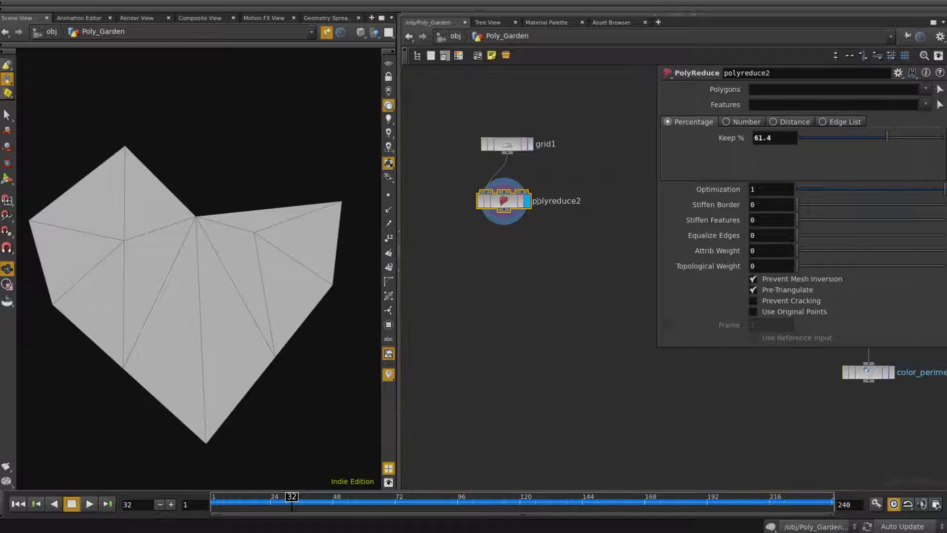
left_click(500, 246)
key("Tab")
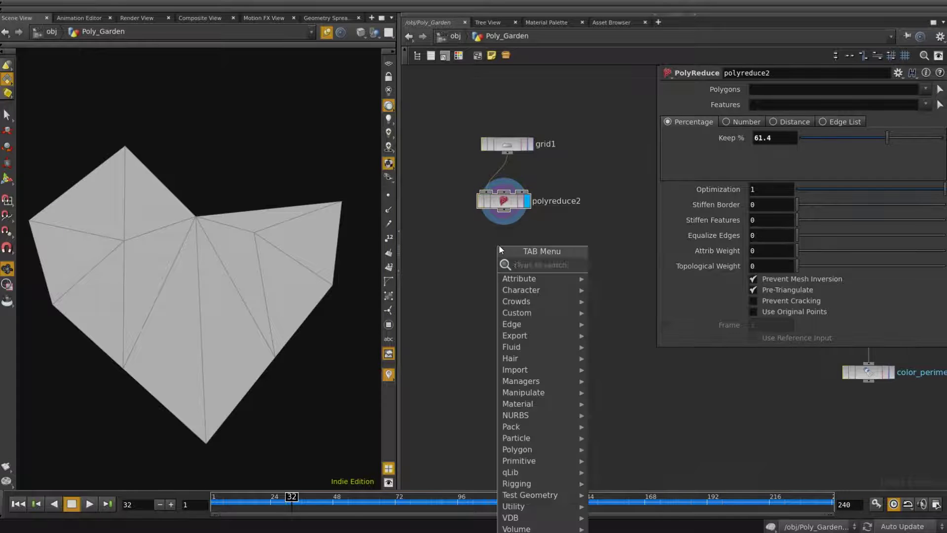
type("solver")
key("Return")
key("Return")
left_click_drag(499, 245, 508, 225)
left_click(531, 272)
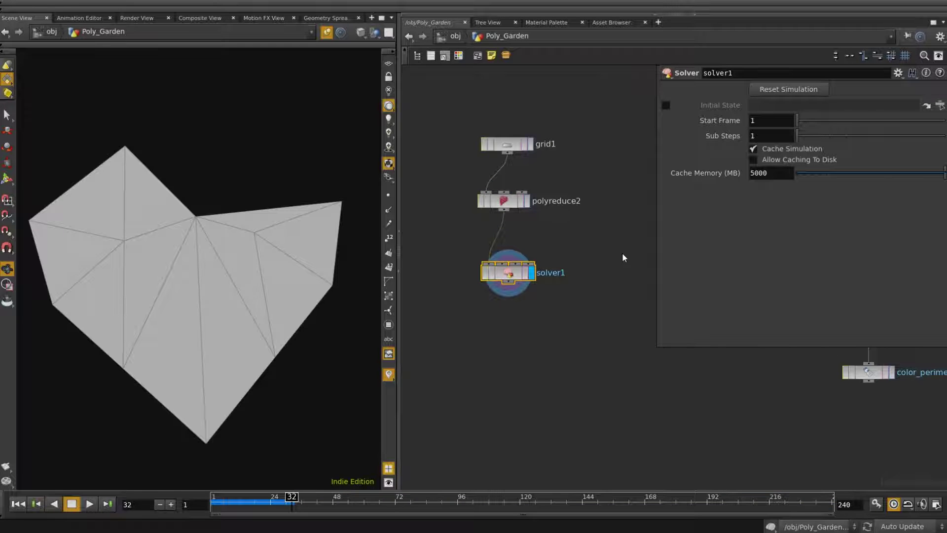
Return the timeline to frame 1 and enter the solver's inner network.
key("ctrl+Left")
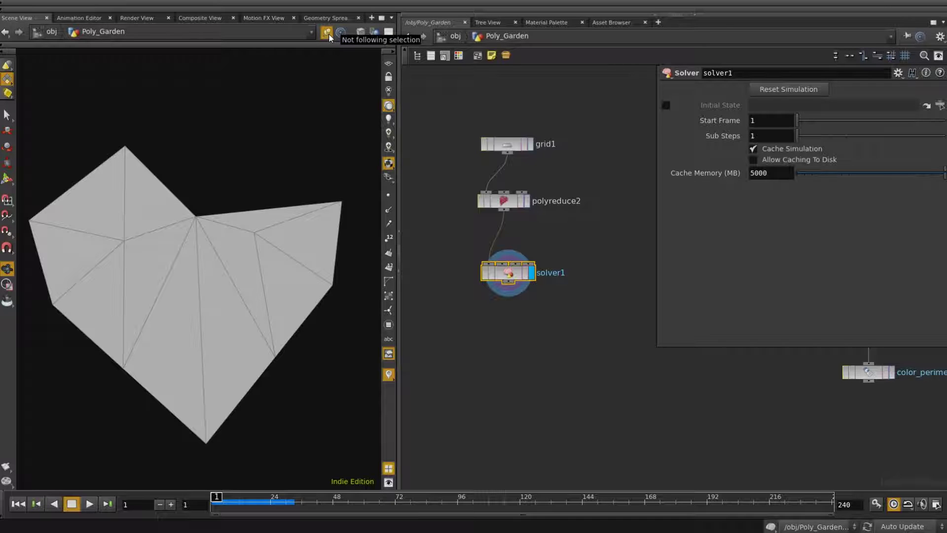
middle_click_drag(491, 304, 491, 279)
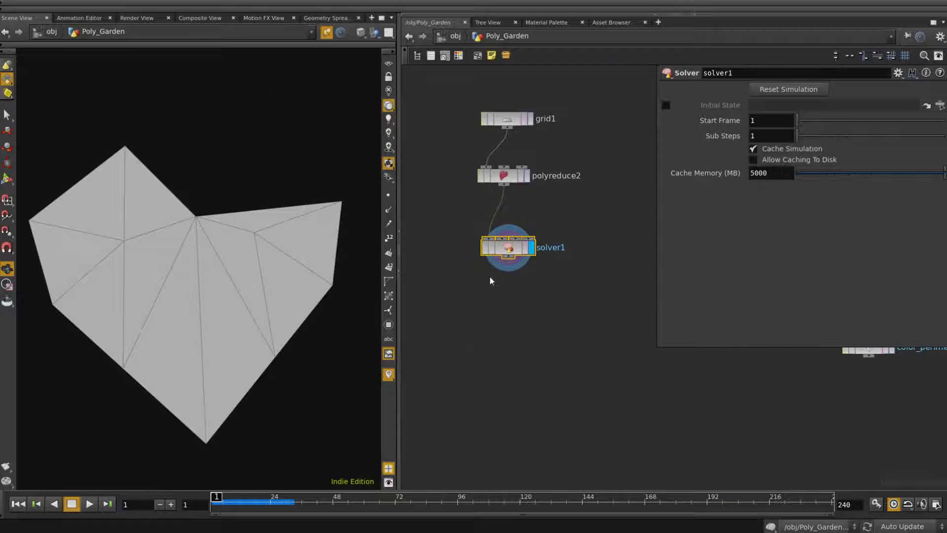
double_click(508, 249)
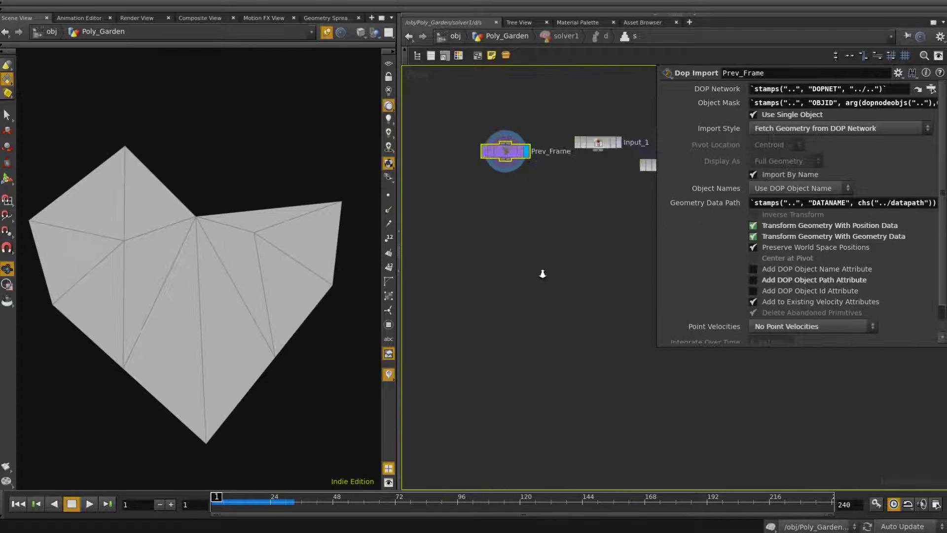
Add a Resample node fed by Prev_Frame, display it, and show the points in the viewport.
key("Tab")
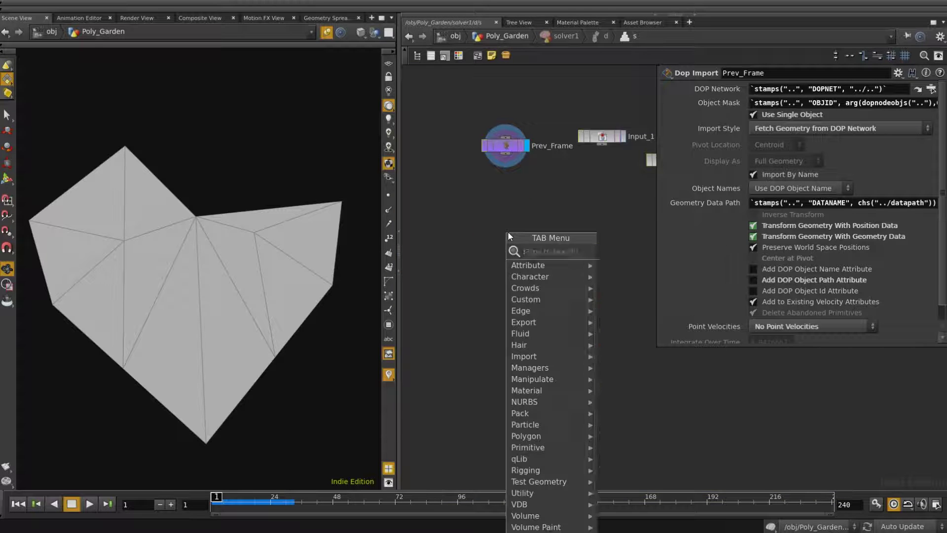
type("resa")
key("Return")
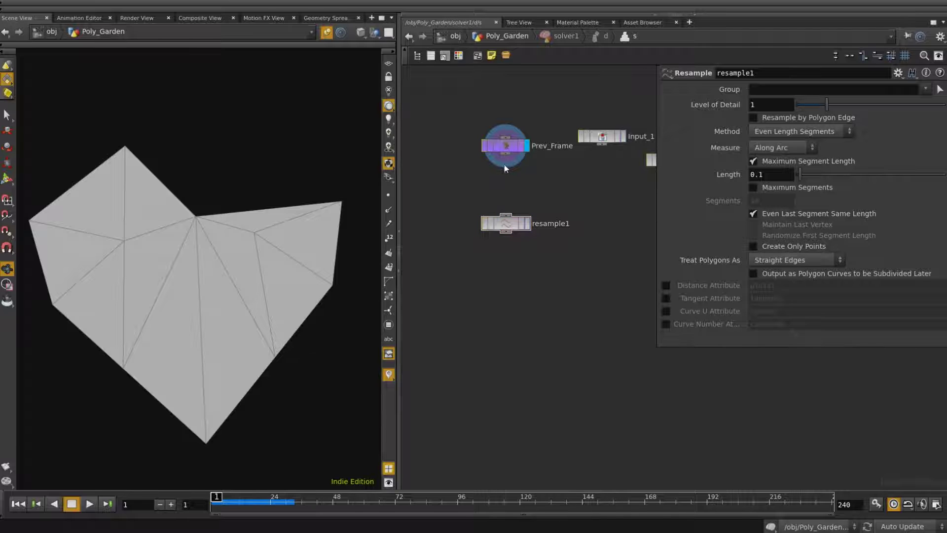
left_click_drag(505, 155, 505, 214)
left_click(527, 223)
left_click(510, 227)
left_click(388, 196)
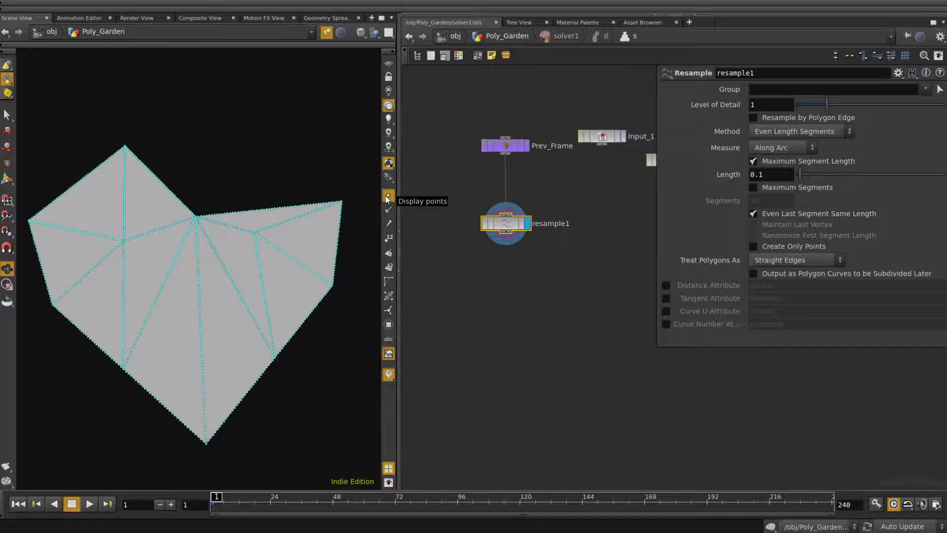
Make the resample use a maximum of 6 segments instead of a maximum segment length and treat polygons as Subdivision Curves.
left_click_drag(800, 175, 830, 172)
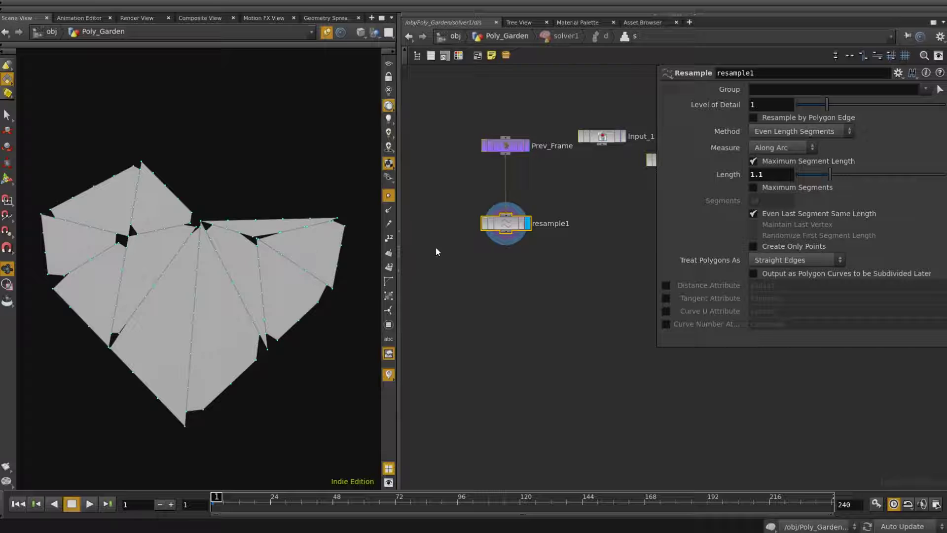
left_click(753, 161)
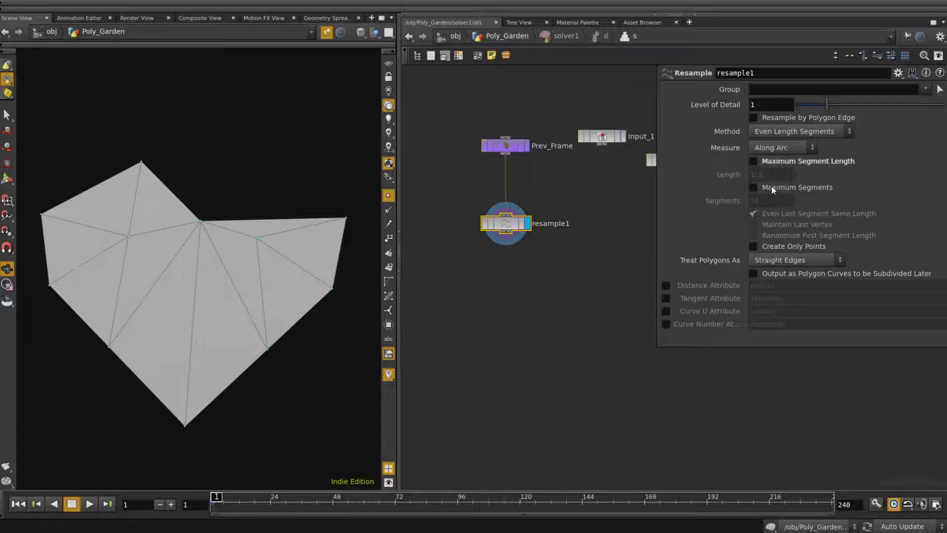
left_click(771, 187)
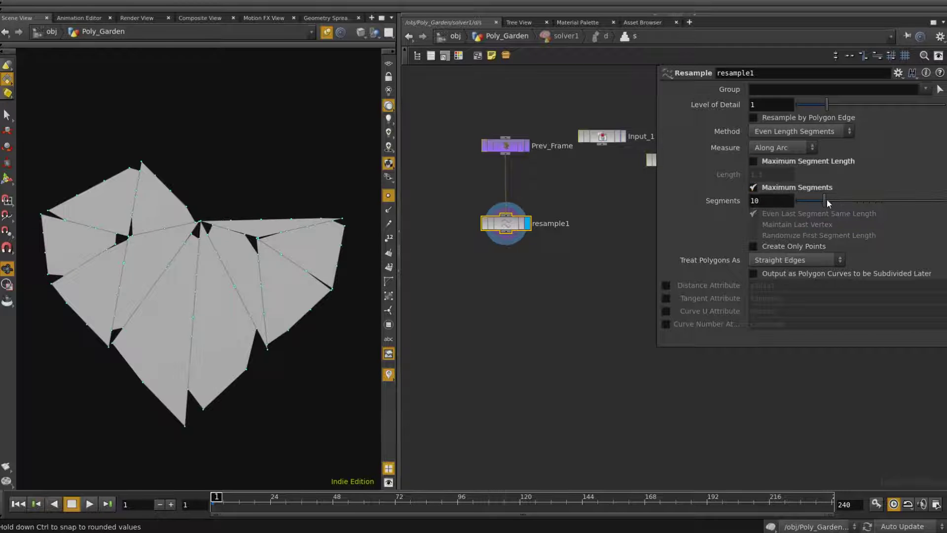
left_click_drag(827, 200, 812, 201)
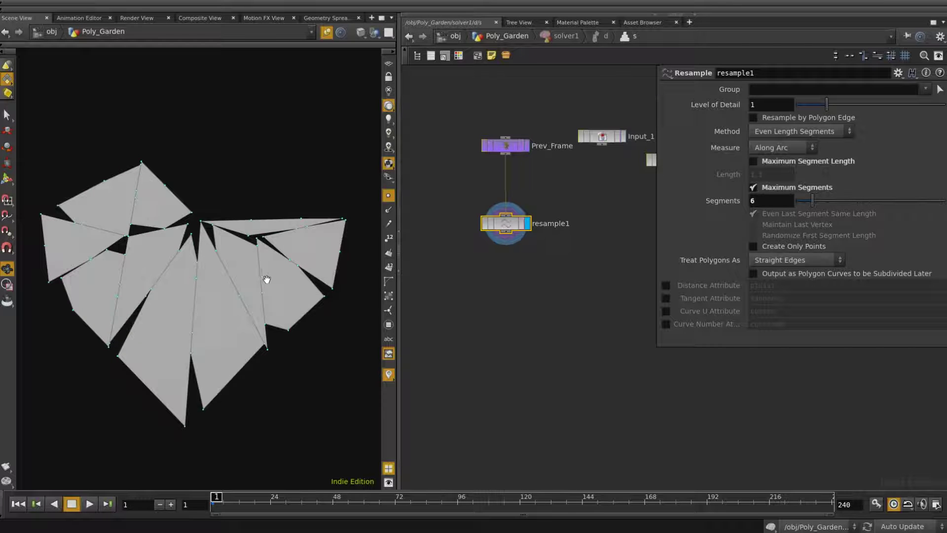
mouse_move(273, 297)
left_mouse_down()
mouse_move(257, 290)
mouse_move(264, 295)
left_mouse_up()
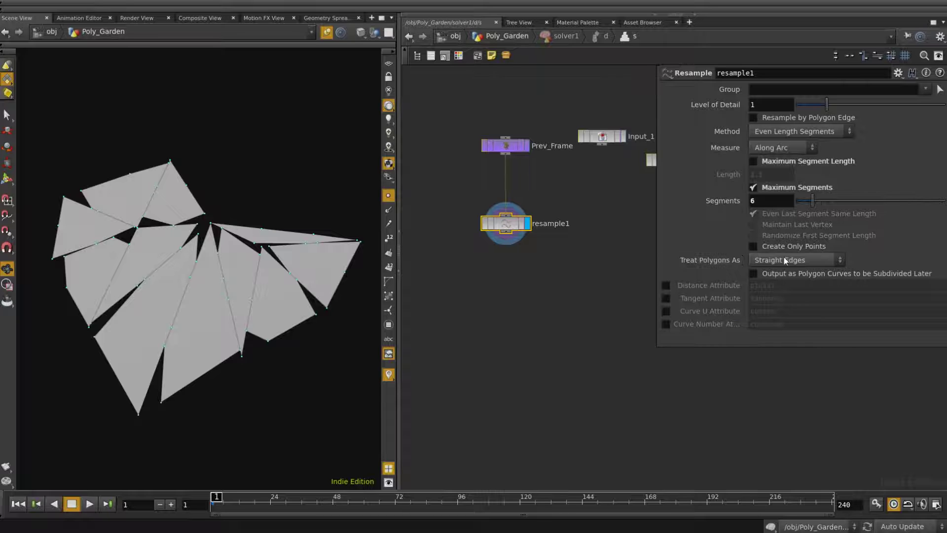
left_click(823, 260)
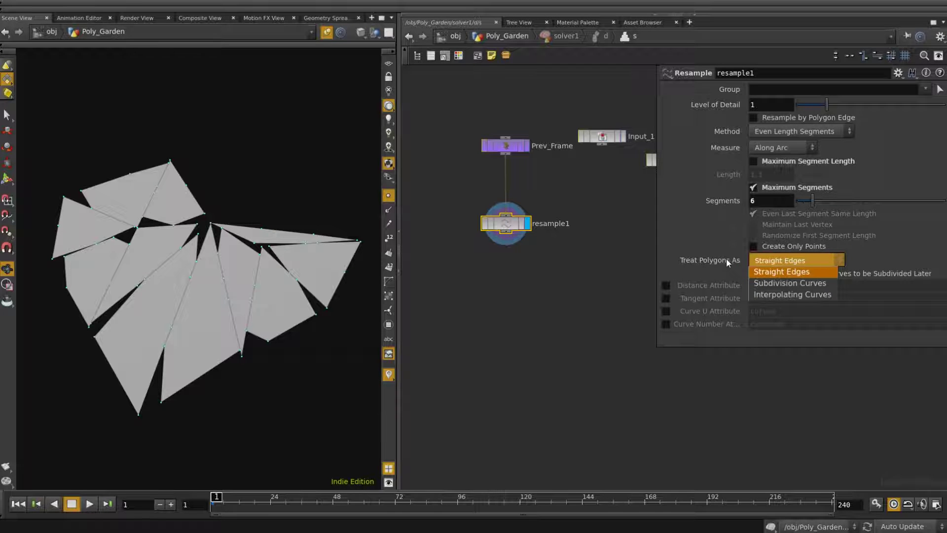
left_click(819, 282)
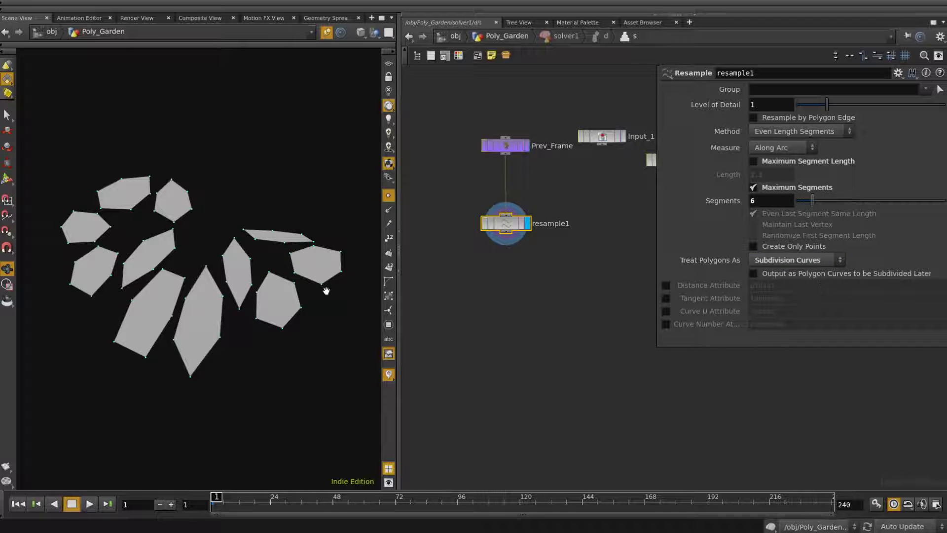
Add a Point Relax node fed by the Resample node and display its output.
middle_click_drag(494, 261, 490, 237)
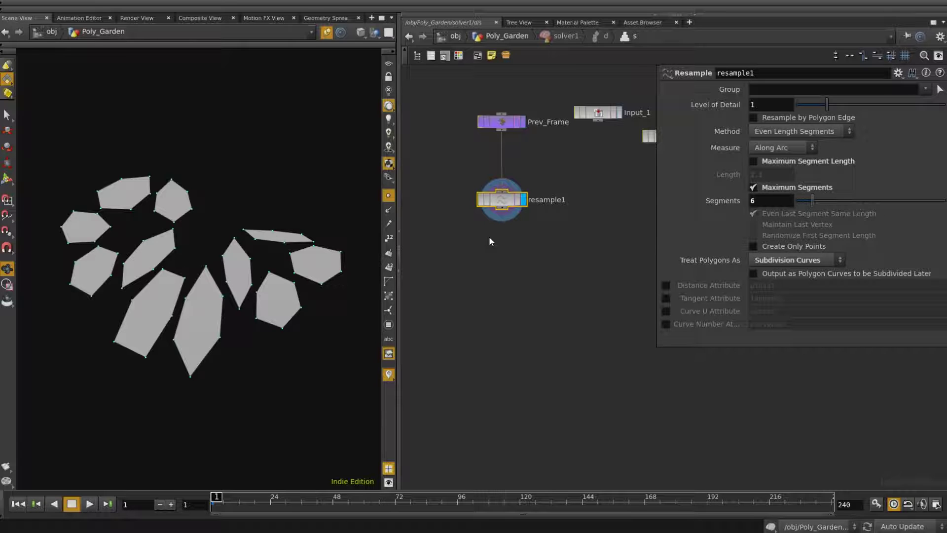
key("Tab")
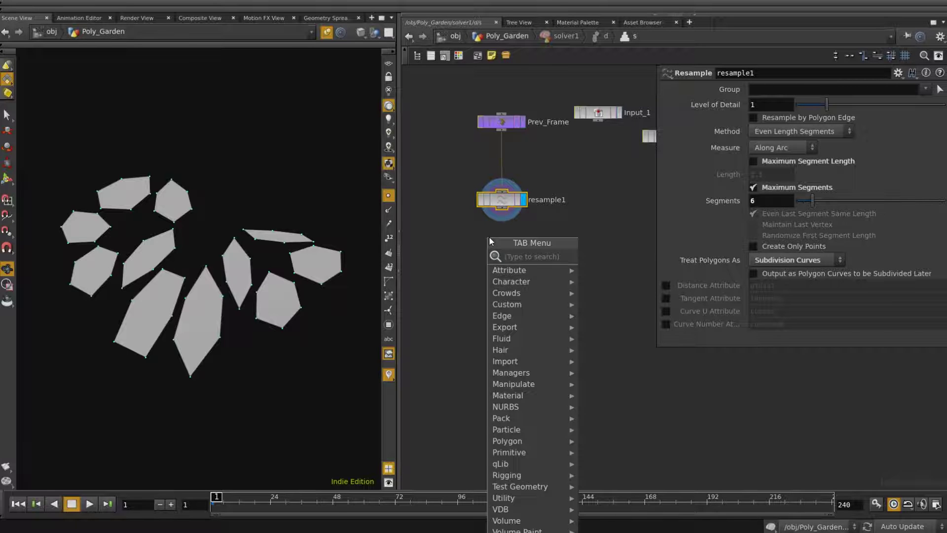
type("relax")
key("Return")
left_click(489, 237)
left_click_drag(489, 240, 507, 269)
left_click_drag(502, 208, 530, 268)
left_click(527, 267)
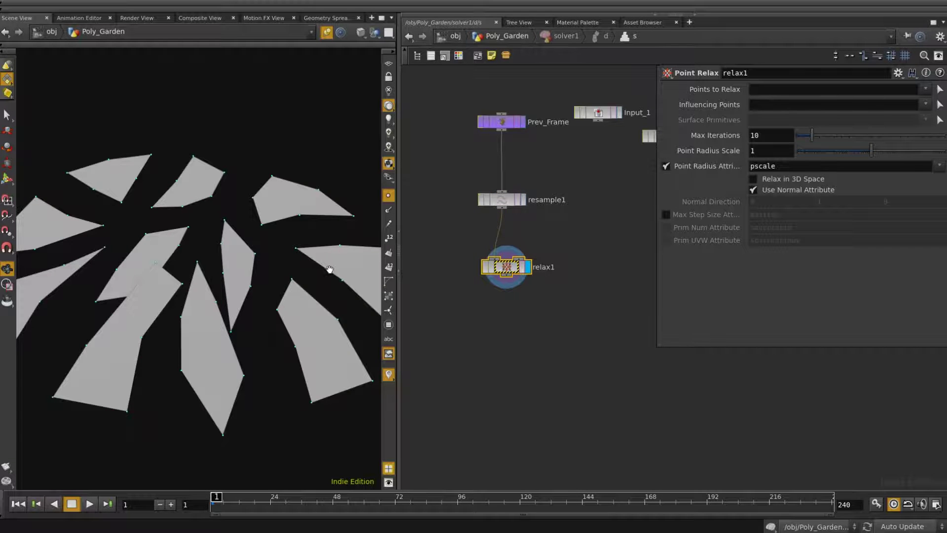
Disable the Point Relax node's point radius attribute and set its point radius scale to 0.01.
scroll(328, 269, "down", 4)
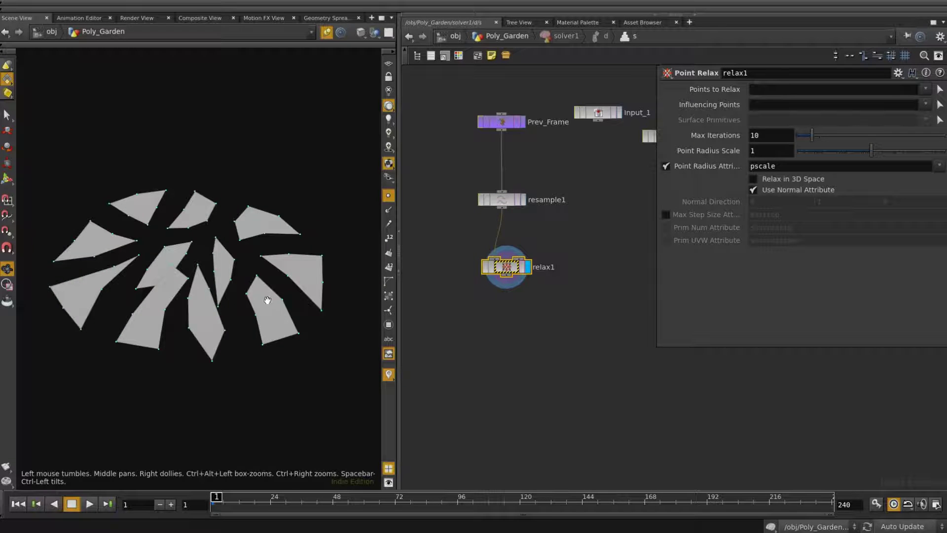
left_click(664, 166)
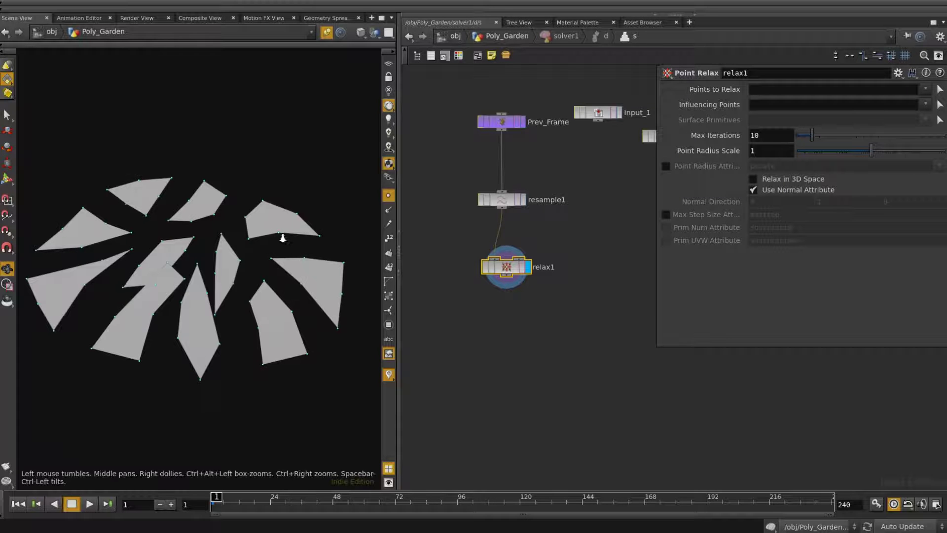
left_click_drag(871, 150, 826, 156)
key("BackSpace")
key("BackSpace")
type("1")
key("Return")
Set the Point Relax node's maximum iterations to 1.
left_click(759, 136)
type("1")
key("Return")
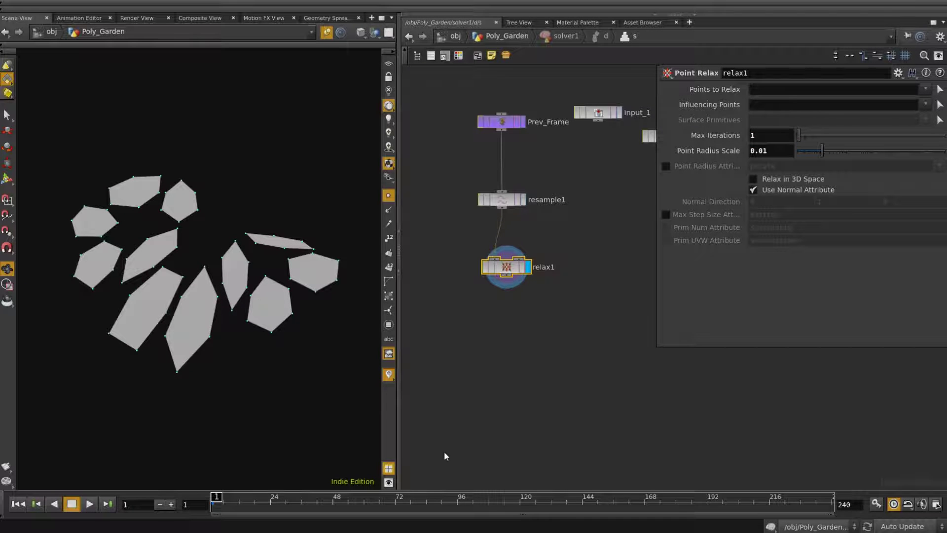
Add a Sort node fed by the Point Relax node and display its output.
middle_click_drag(500, 344, 503, 296)
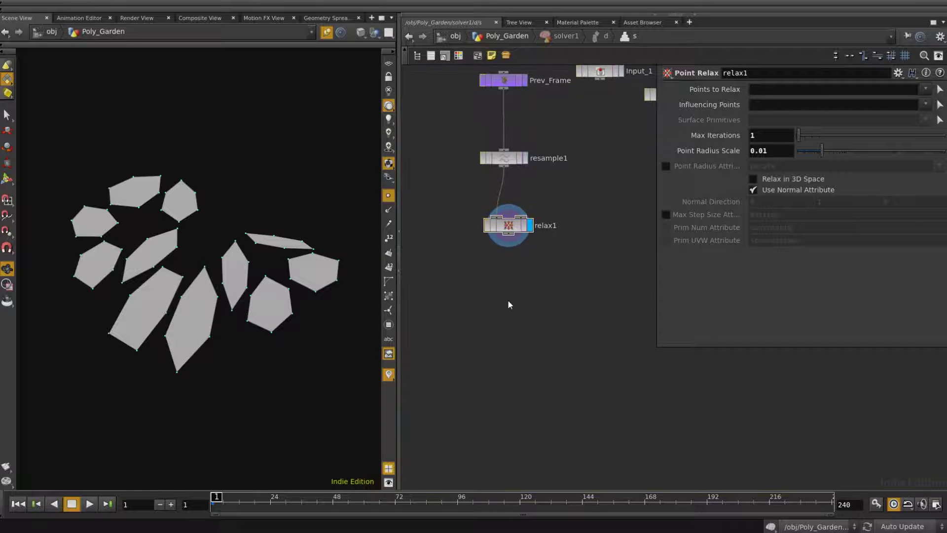
key("Tab")
type("sort")
key("Return")
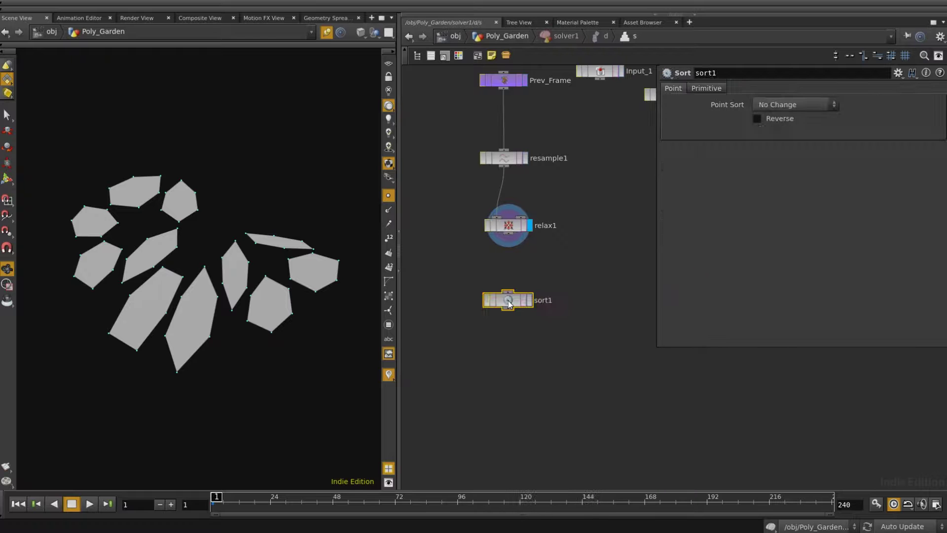
left_click_drag(506, 293, 517, 241)
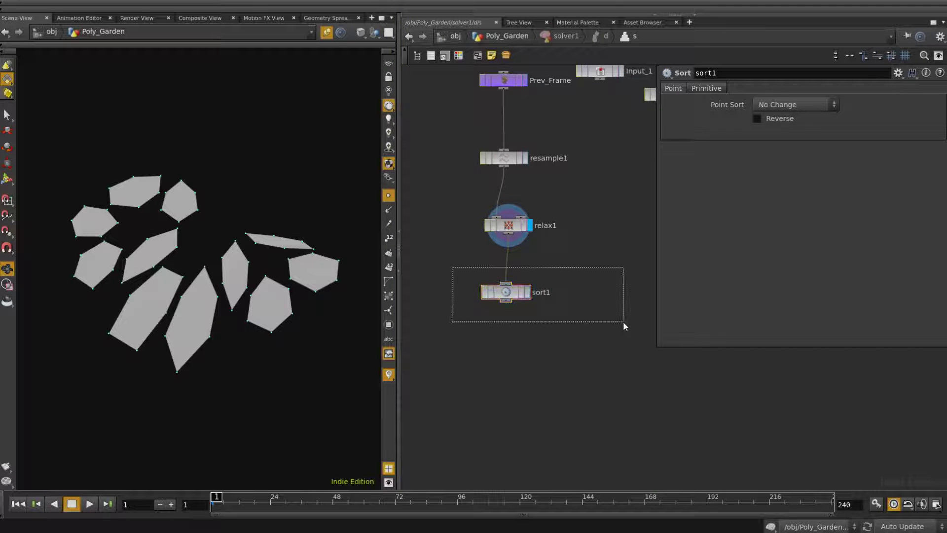
key("r")
Show primitive numbers instead of points in the viewport and set the Sort node's primitive sort to Random.
left_click(389, 195)
left_click(389, 266)
left_click(706, 88)
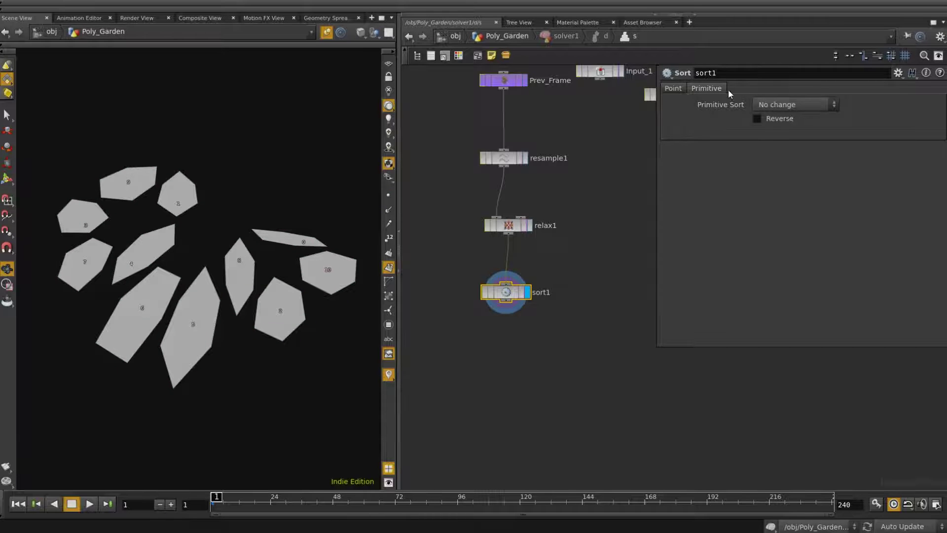
left_click(794, 112)
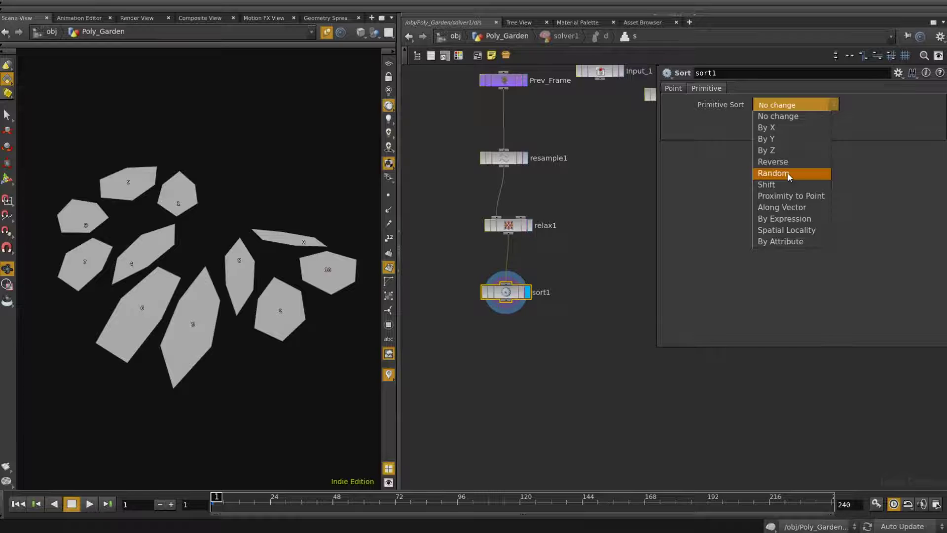
left_click(419, 265)
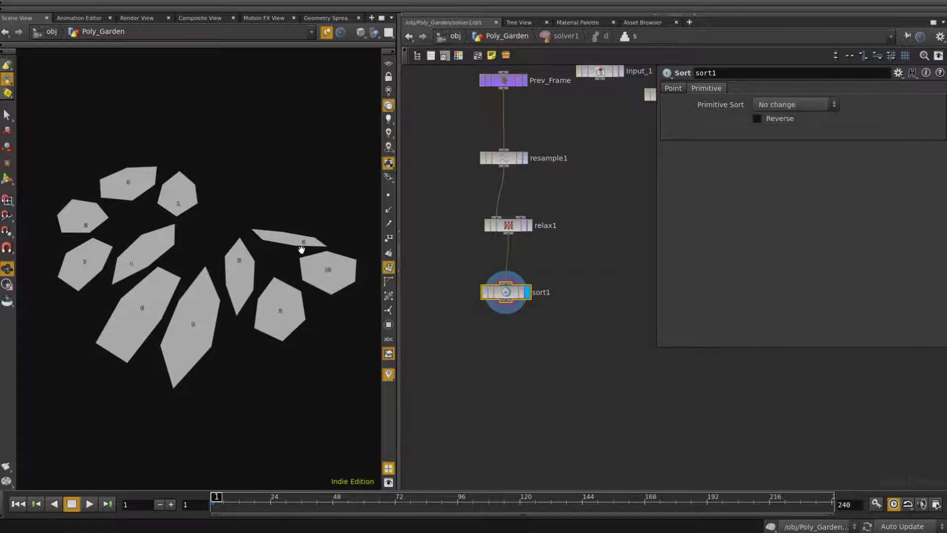
left_click(789, 111)
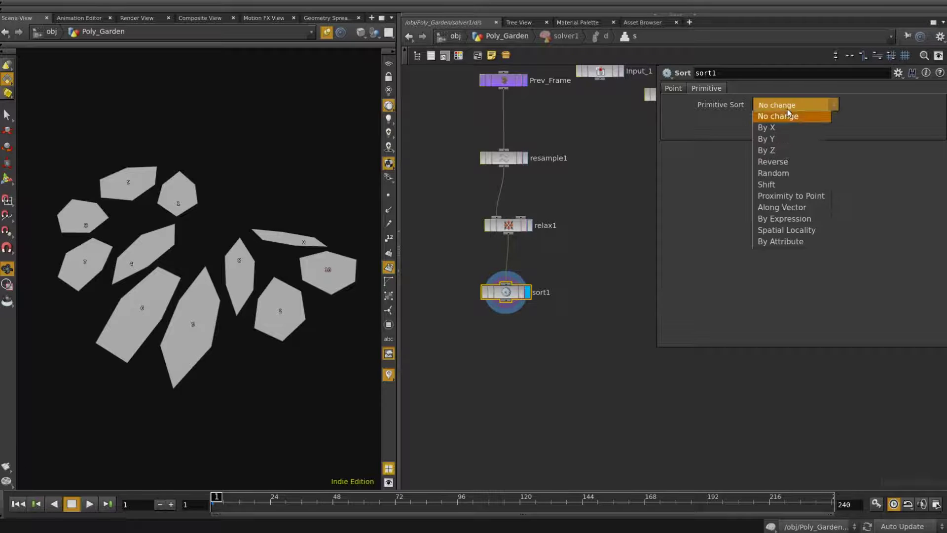
left_click(779, 176)
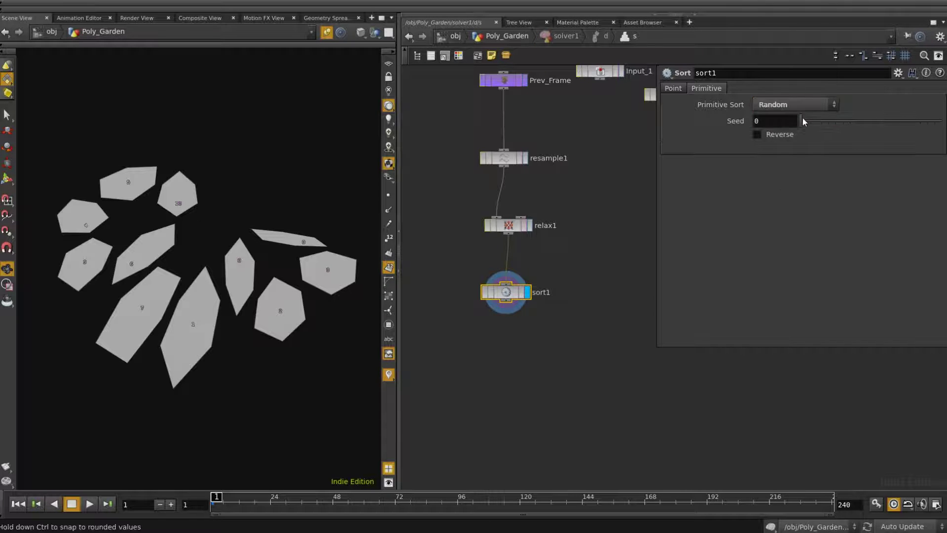
Set the Sort node's random seed to 26 and move the node up closer to the Point Relax node.
left_click_drag(804, 119, 819, 122)
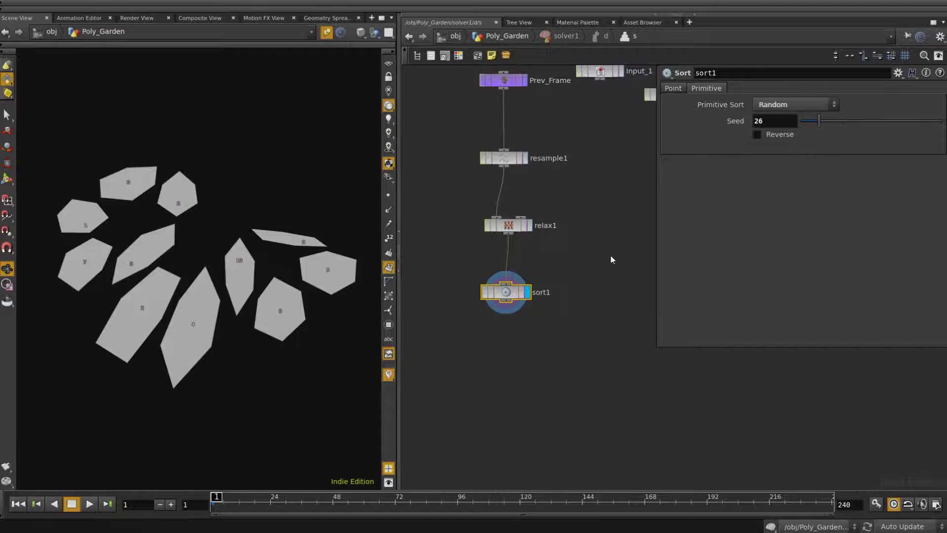
left_click_drag(513, 304, 516, 273)
Add a Group node fed by the Sort node and display its output.
middle_click_drag(523, 282, 518, 252)
left_click(506, 279)
key("Tab")
type("group")
key("Return")
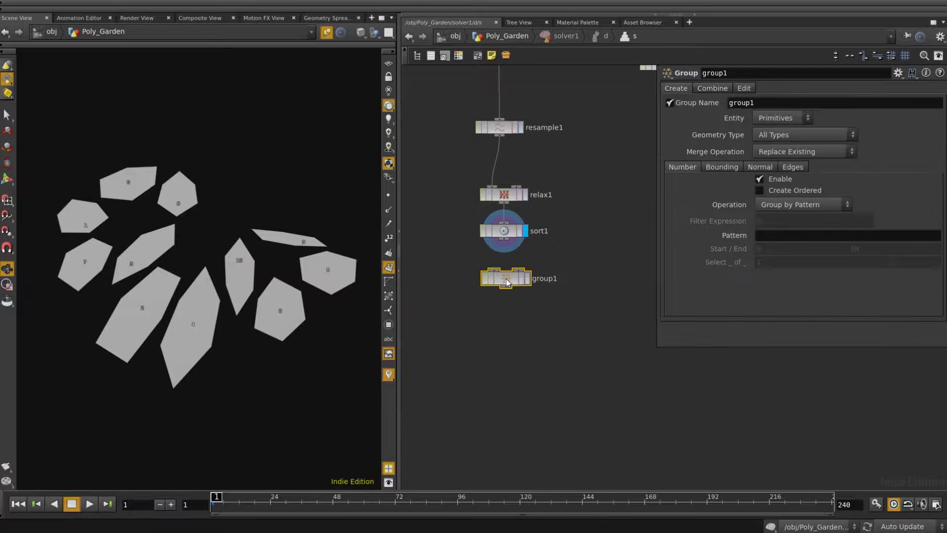
left_click(500, 273)
left_click(527, 278)
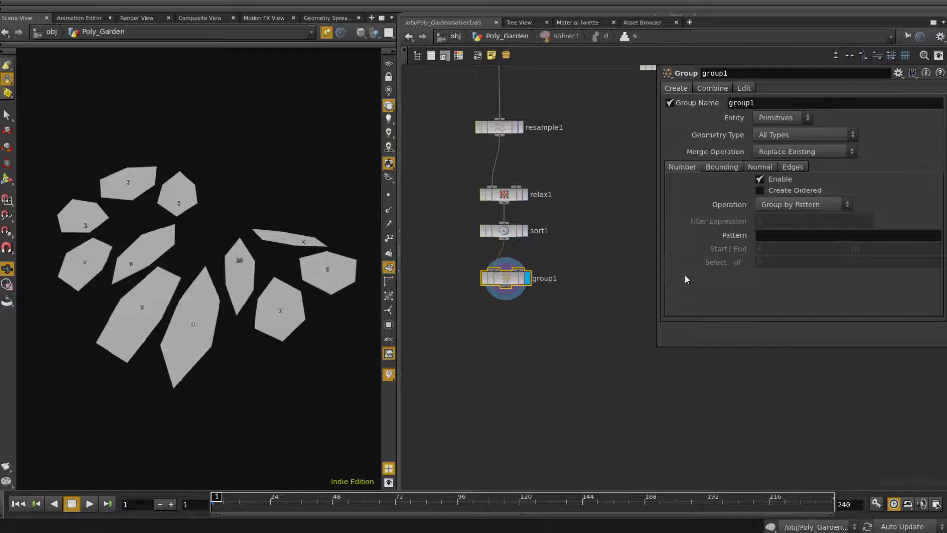
Set the Group node's pattern to 0-5 and check the resulting group in the node info.
middle_click_drag(557, 187, 551, 221)
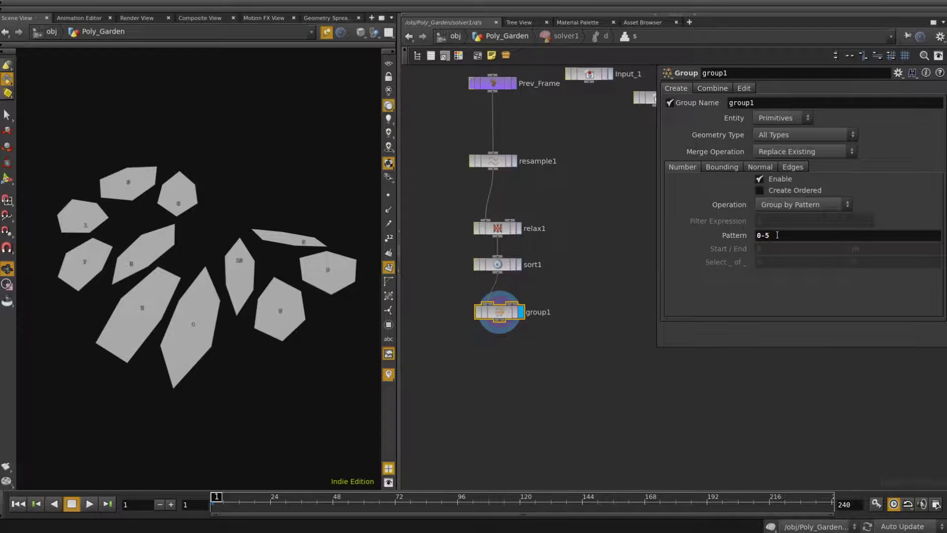
middle_click(503, 322)
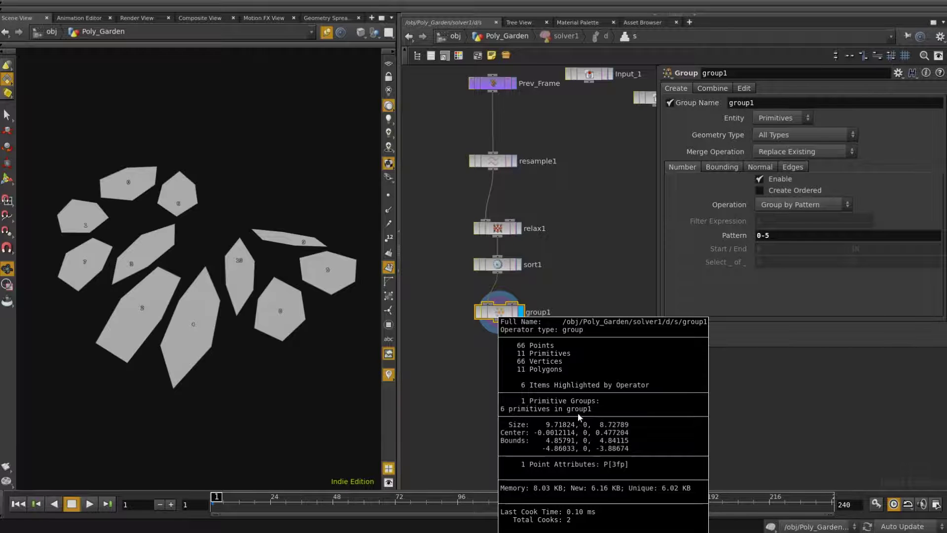
Add a Subdivide node fed by the Group node, display its output and restrict it to group1.
key("Tab")
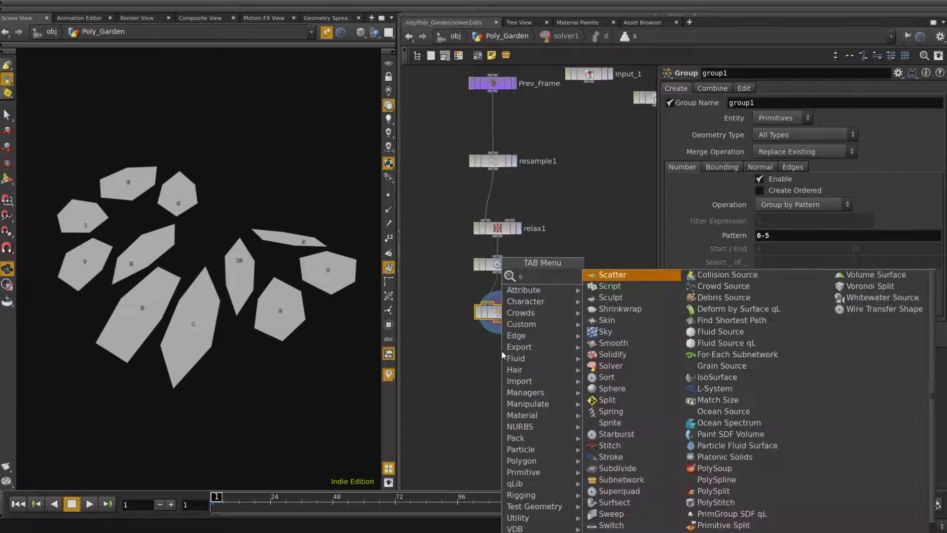
type("sub")
key("Return")
left_click_drag(502, 354, 502, 380)
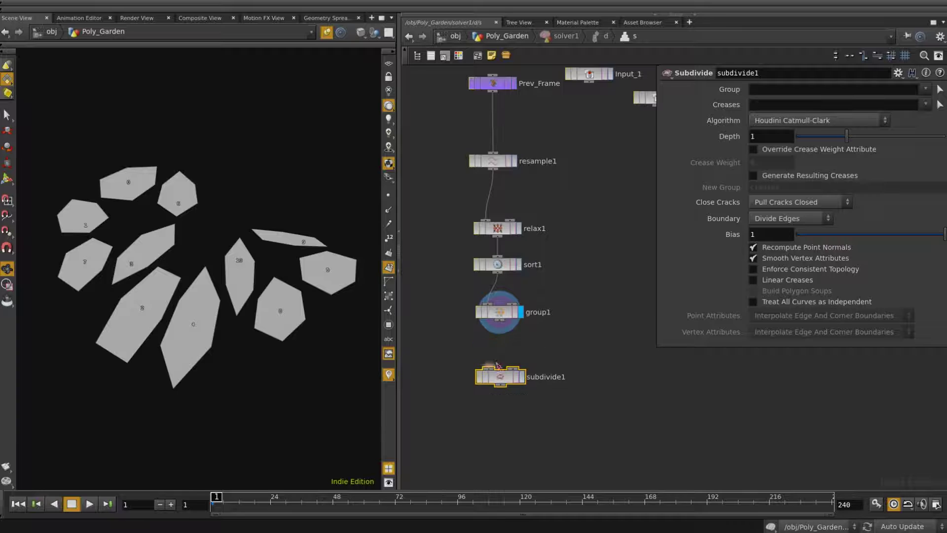
left_click(522, 378)
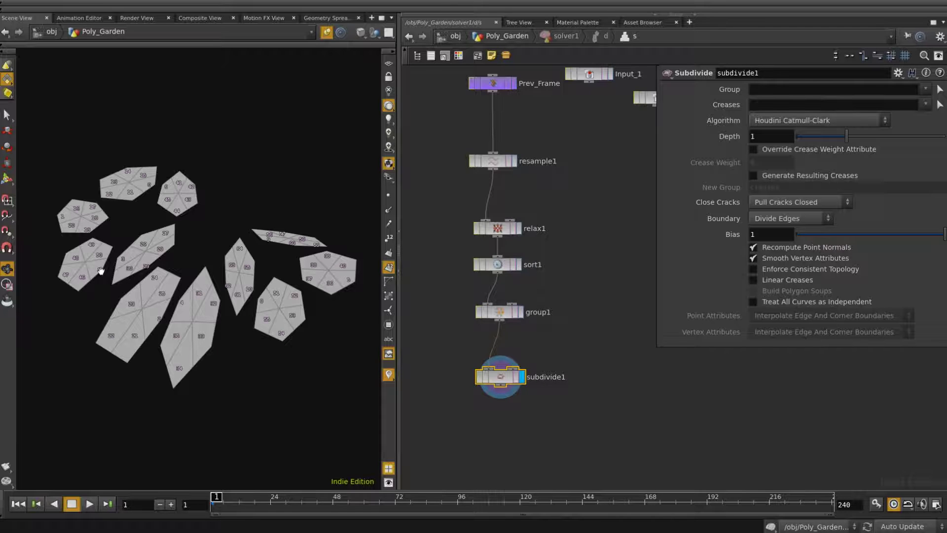
left_click(926, 89)
left_click(934, 103)
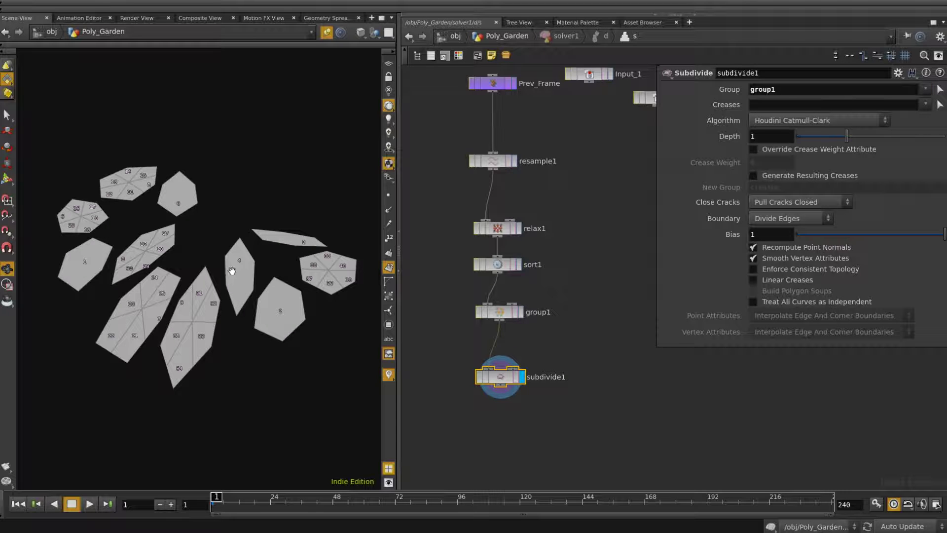
Move the relax, sort, group and subdivide nodes together up closer to the Resample node.
left_click_drag(512, 373, 511, 363)
left_click_drag(545, 389, 494, 198)
middle_click_drag(566, 173, 567, 202)
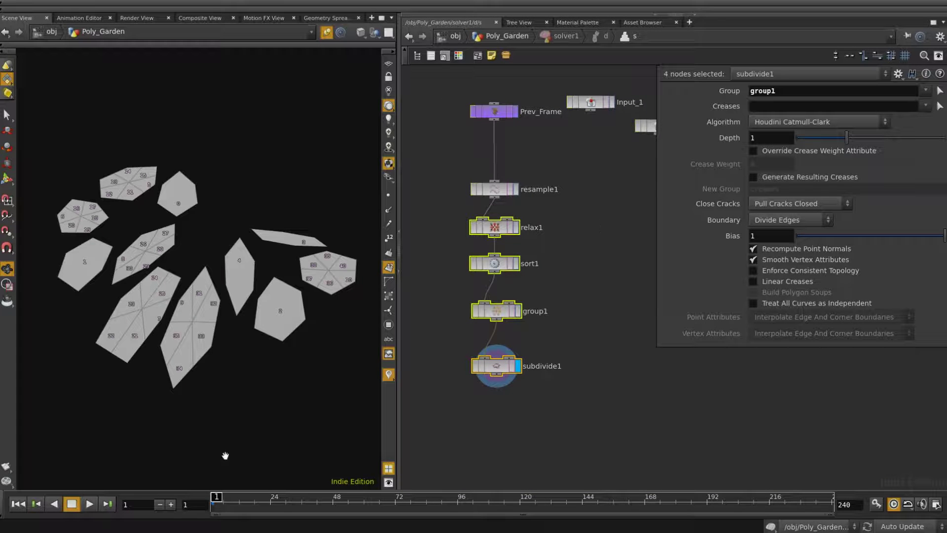
Play the simulation up to frame 179 and hide the primitive numbers in the viewport.
left_click(90, 504)
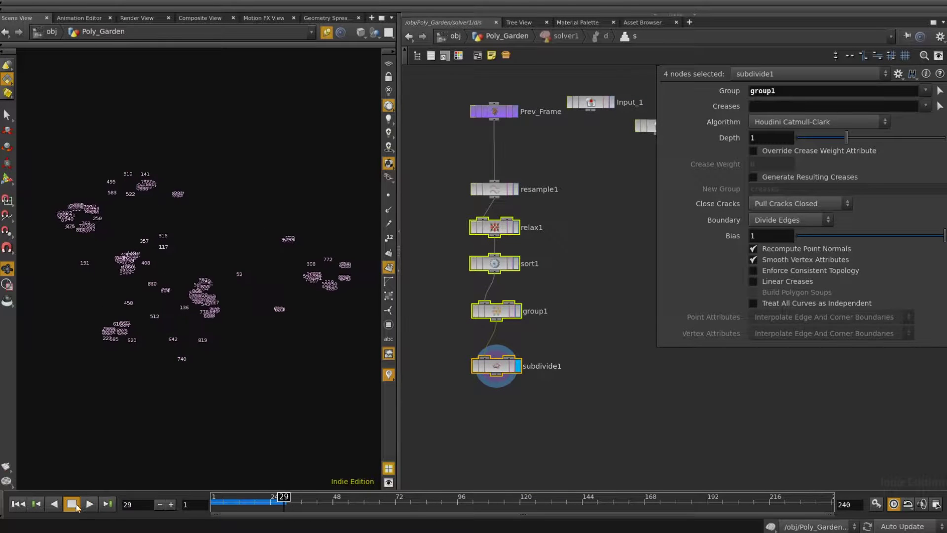
left_click(389, 269)
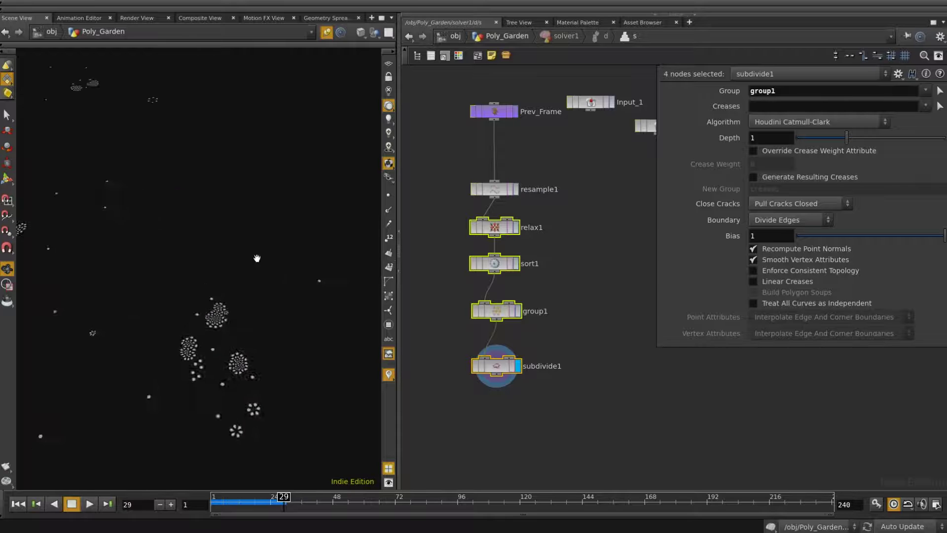
left_click_drag(191, 170, 234, 176)
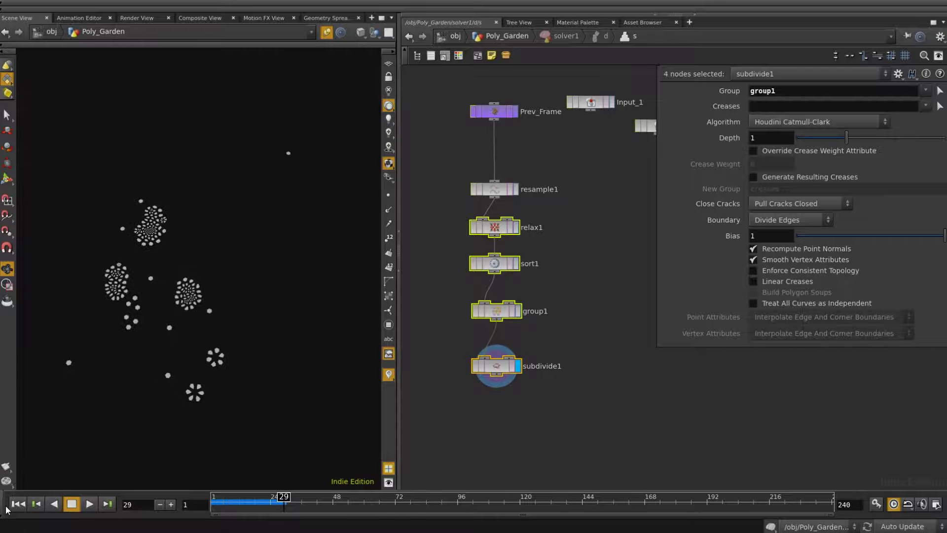
left_click(89, 503)
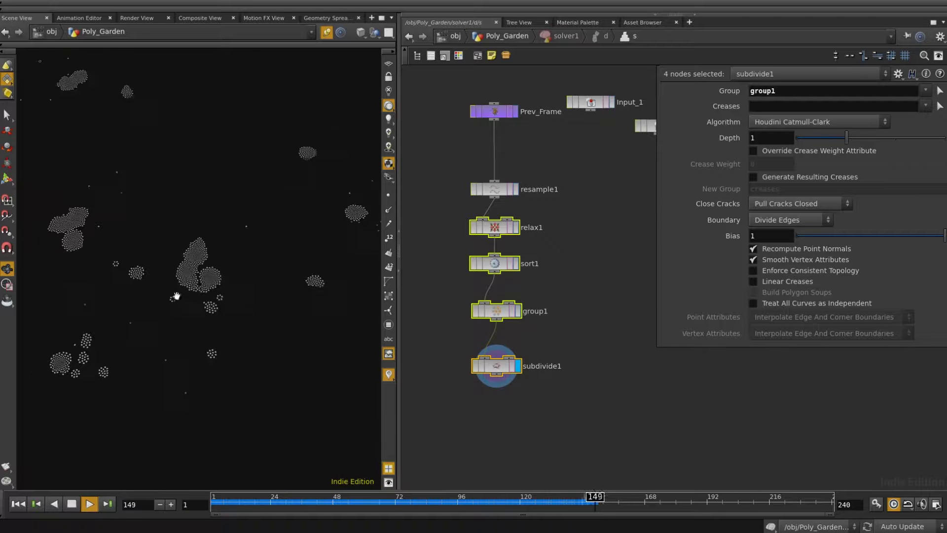
left_click(72, 504)
left_click(624, 219)
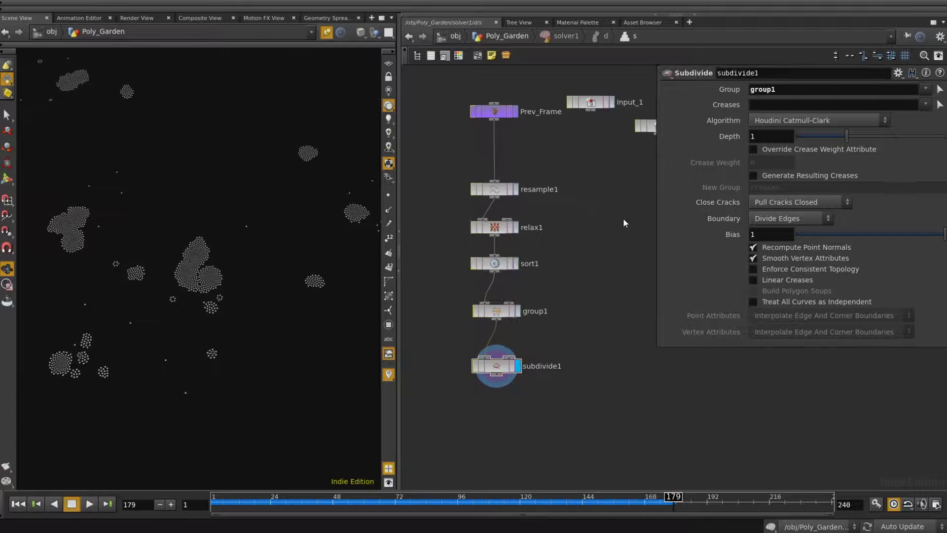
Keyframe the Point Relax node's point radius scale at 0.01 on frame 1.
left_click(481, 230)
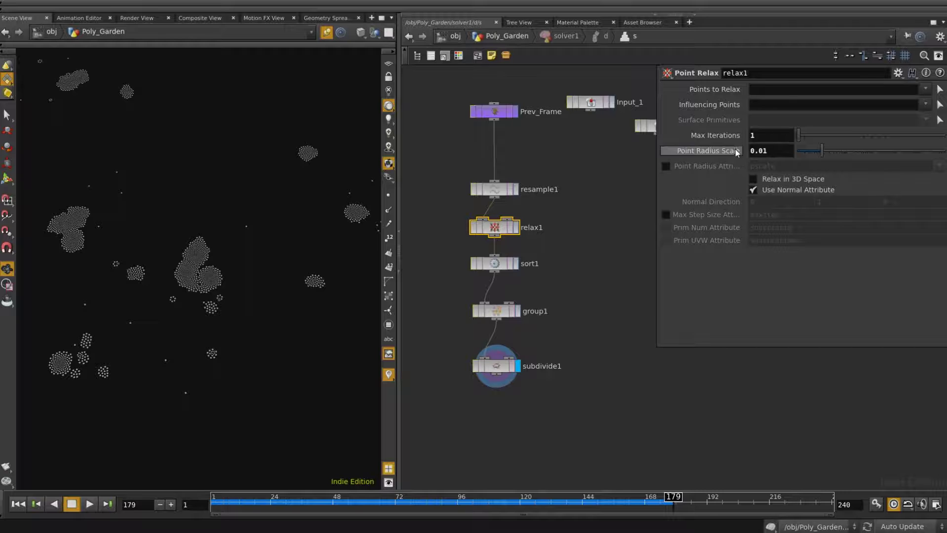
key("ctrl+Up")
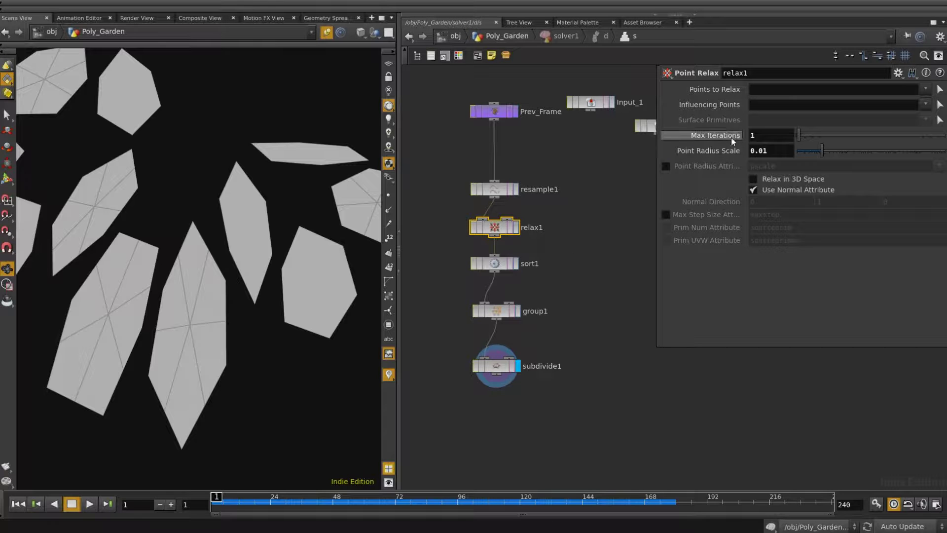
right_click(730, 152)
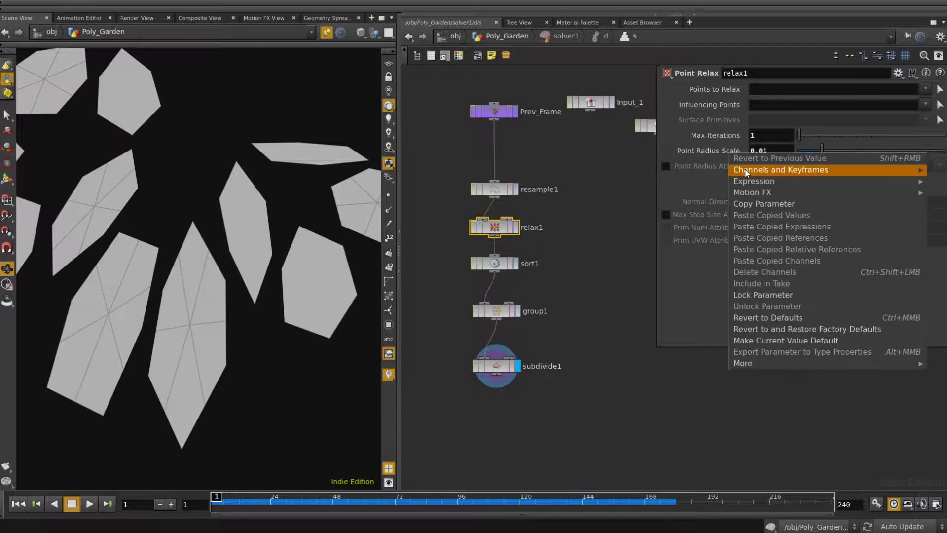
mouse_move(735, 169)
left_click(686, 201)
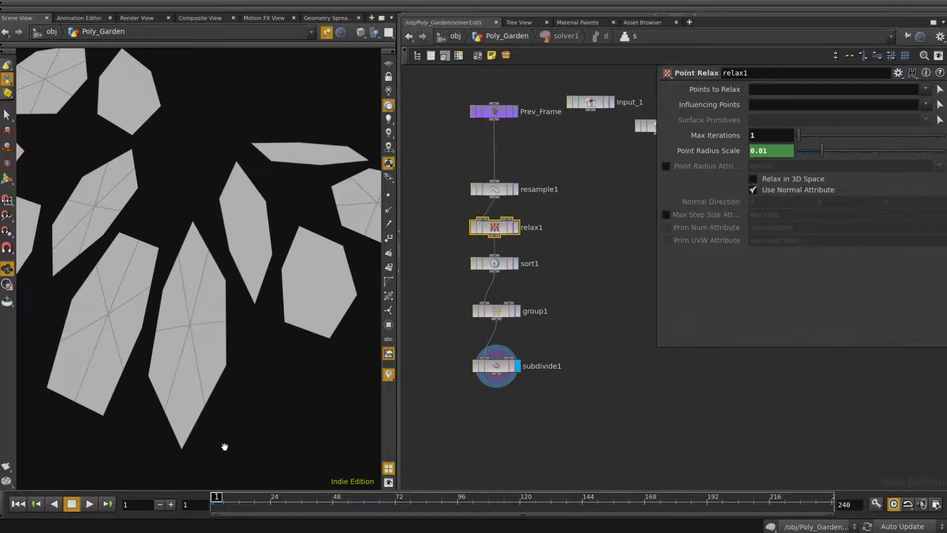
Keyframe the Point Relax node's point radius scale at 0.06 on frame 240.
left_click(113, 503)
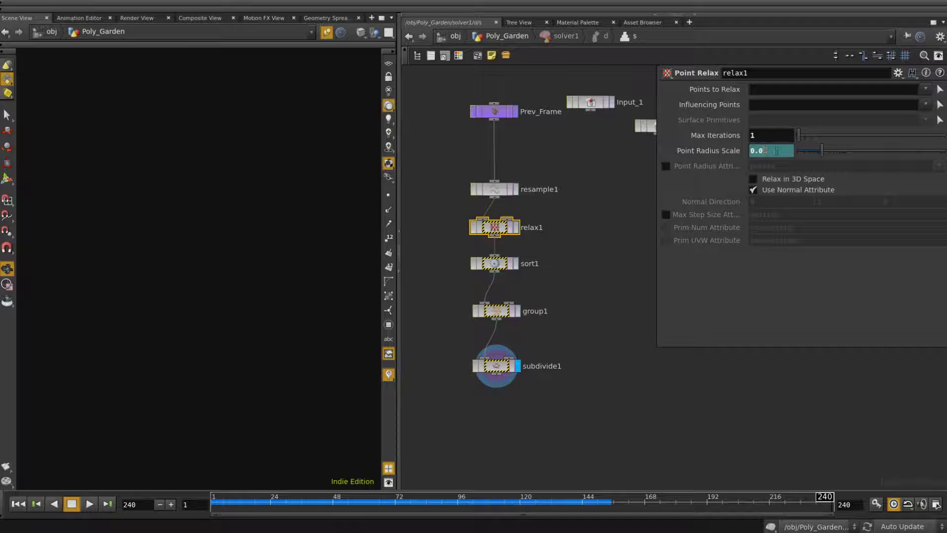
key("Return")
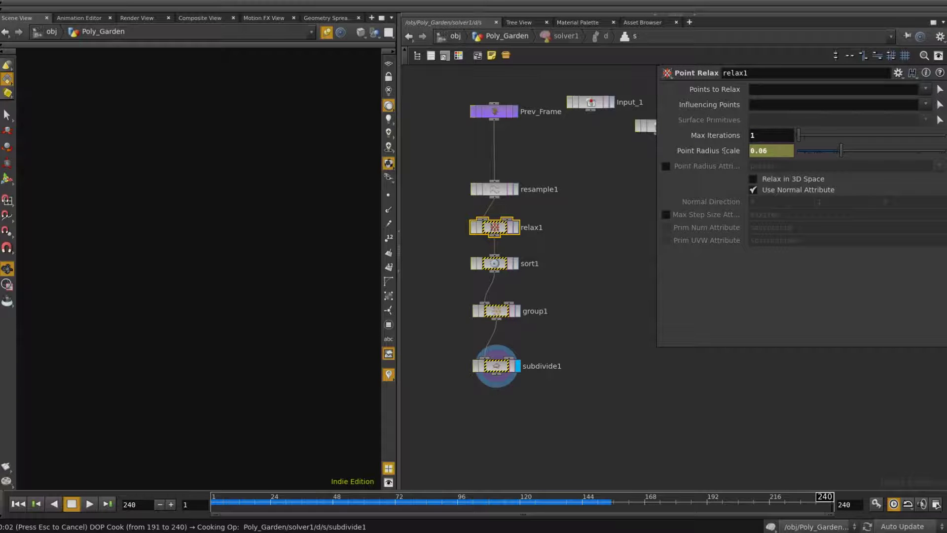
right_click(724, 151)
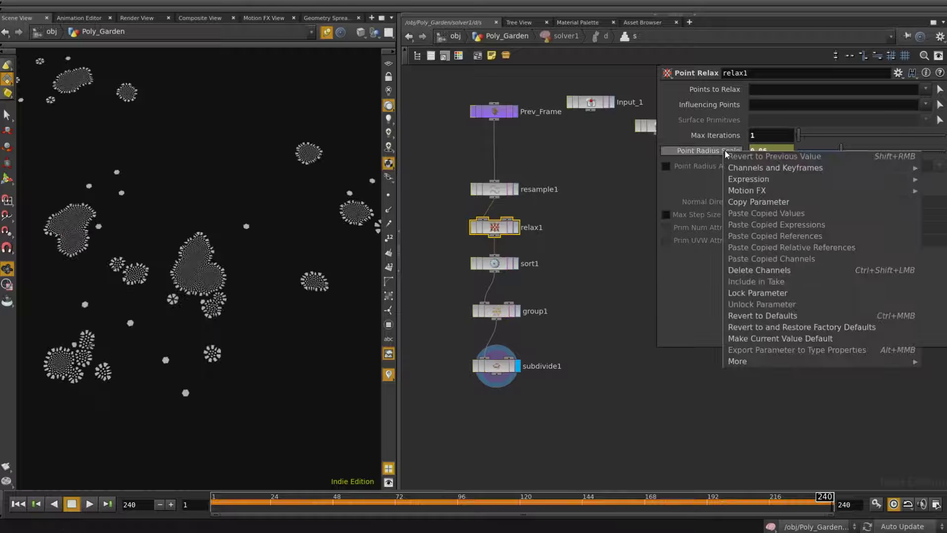
mouse_move(731, 164)
left_click(587, 200)
Play the simulation from frame 1 to frame 151 and examine how the polygon clusters grow.
left_click(591, 235)
key("ctrl+Up")
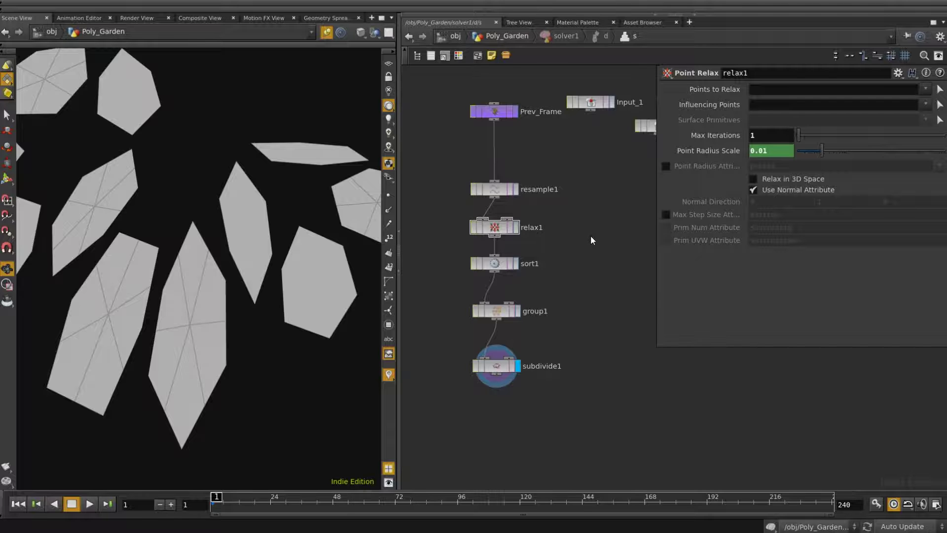
key("Up")
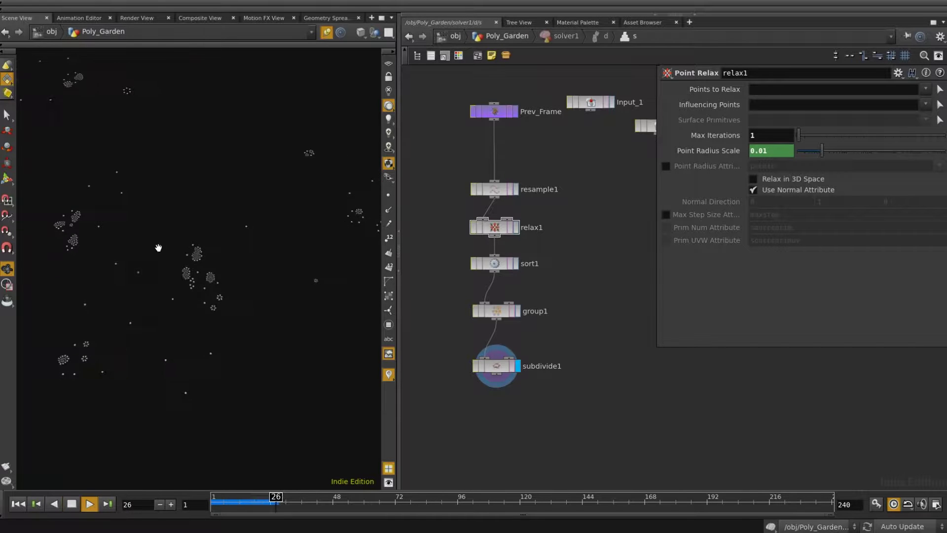
middle_click_drag(236, 245, 226, 217)
scroll(220, 255, "up", 2)
middle_click_drag(220, 256, 218, 259)
key("Up")
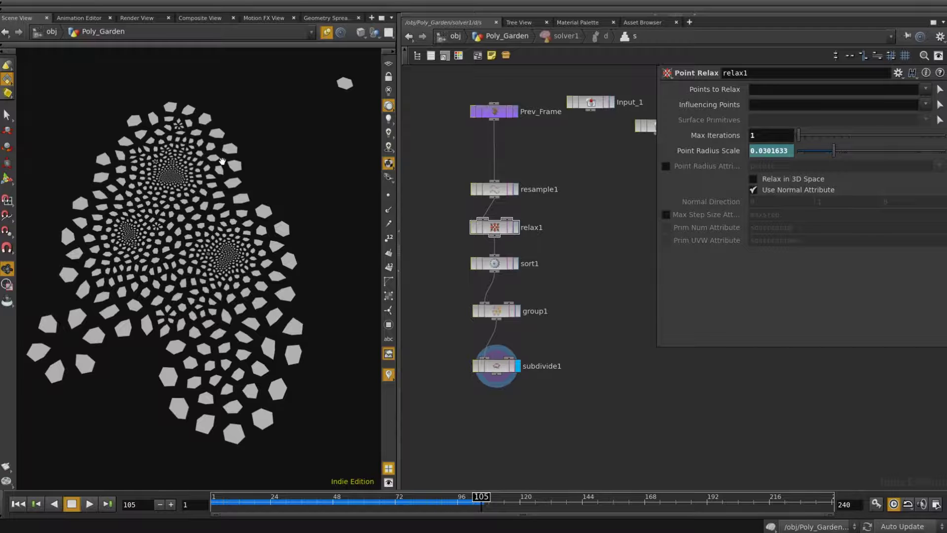
key("Up")
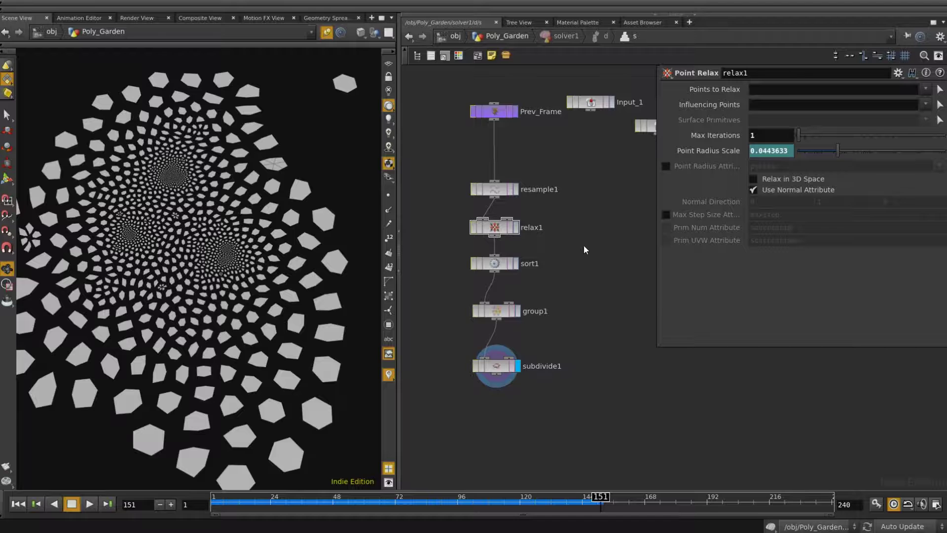
Return to the Poly_Garden network and add a displayed Measure node after the solver to measure polygon perimeters.
key("u")
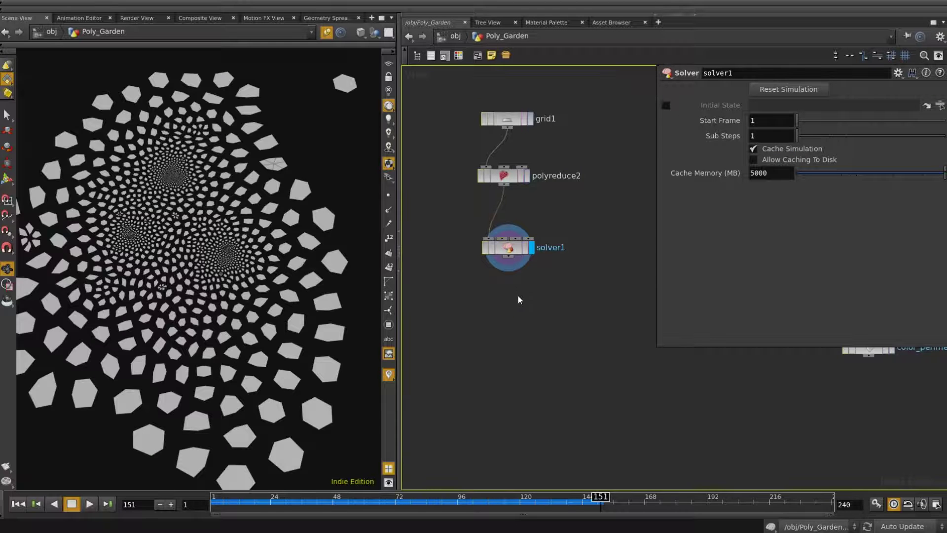
key("Tab")
type("meas")
key("Return")
left_click(487, 282)
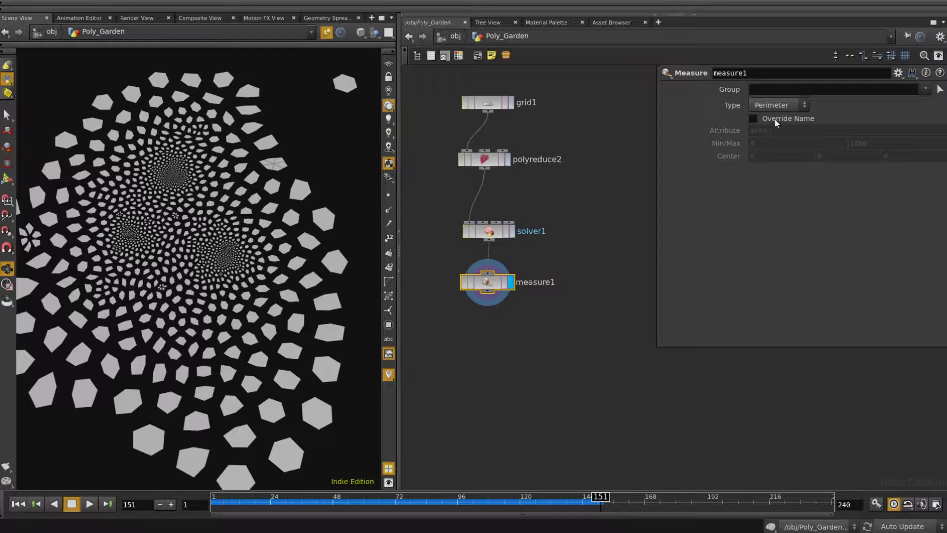
middle_click_drag(506, 308, 518, 265)
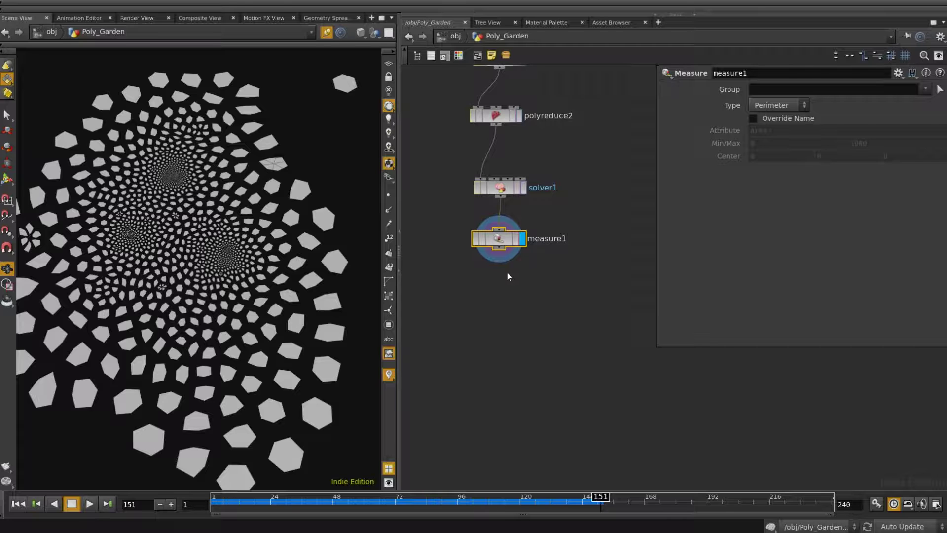
middle_click(502, 240)
Add an Attribute Promote node fed by the Measure node and display its output.
key("Tab")
type("attp")
key("Return")
left_click(474, 285)
left_click_drag(473, 285, 489, 294)
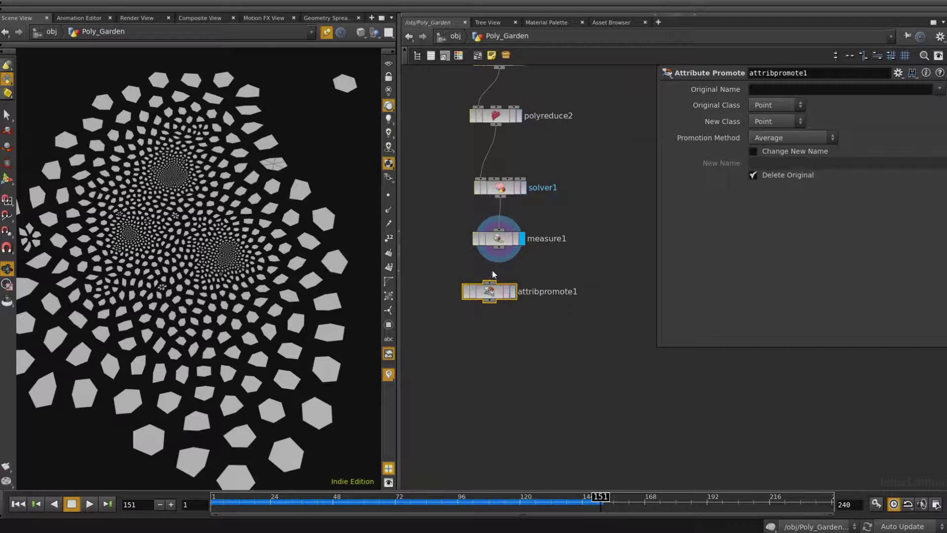
left_click(514, 292)
Promote the perimeter attribute from primitive to point class and check the node's attributes.
left_click(775, 105)
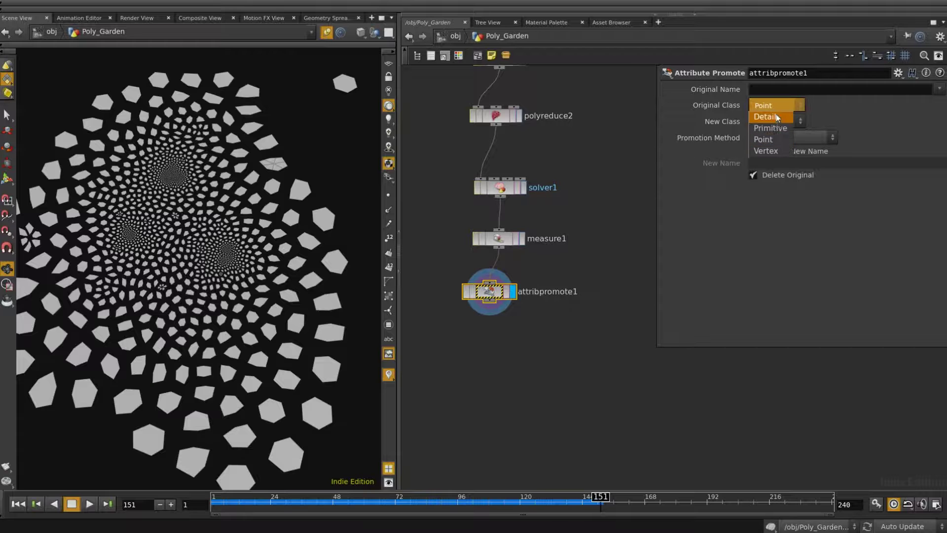
left_click(939, 89)
left_click(942, 104)
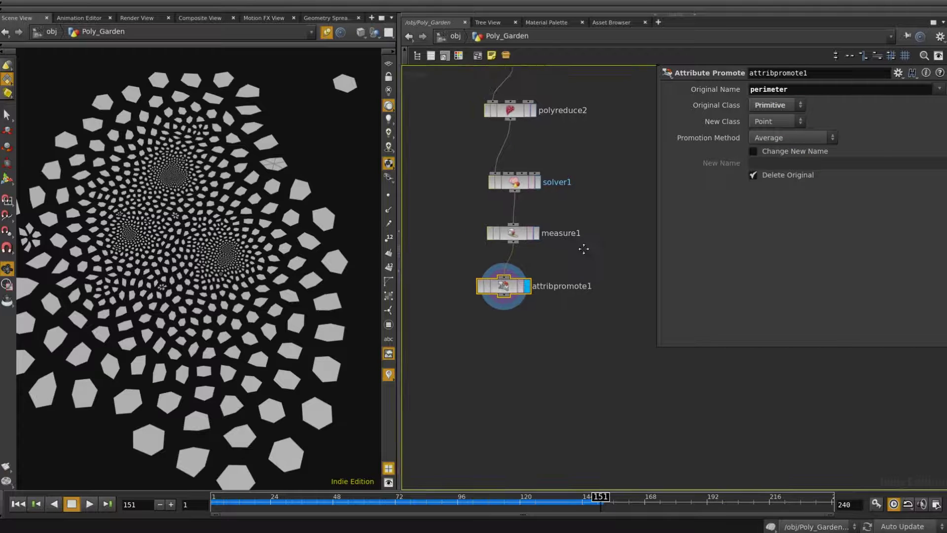
middle_click_drag(508, 301, 497, 264)
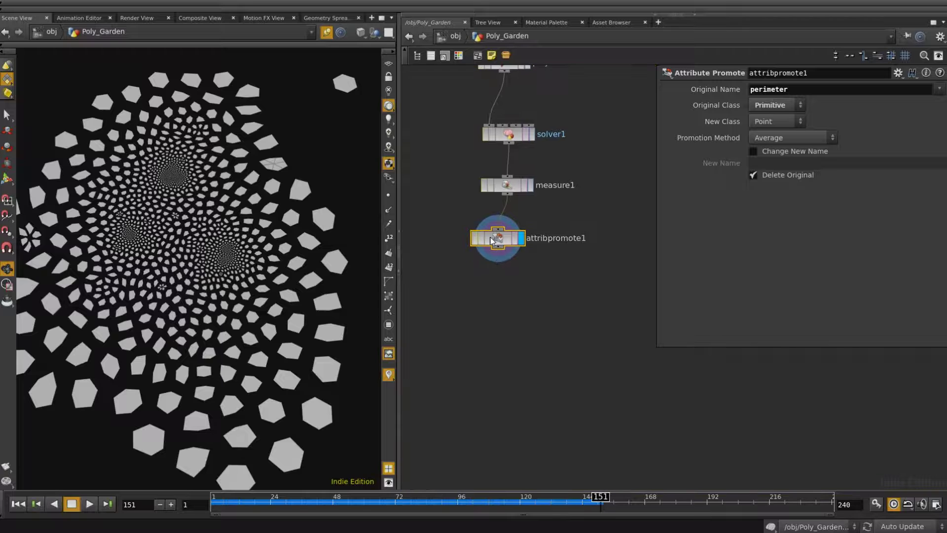
middle_click(488, 236)
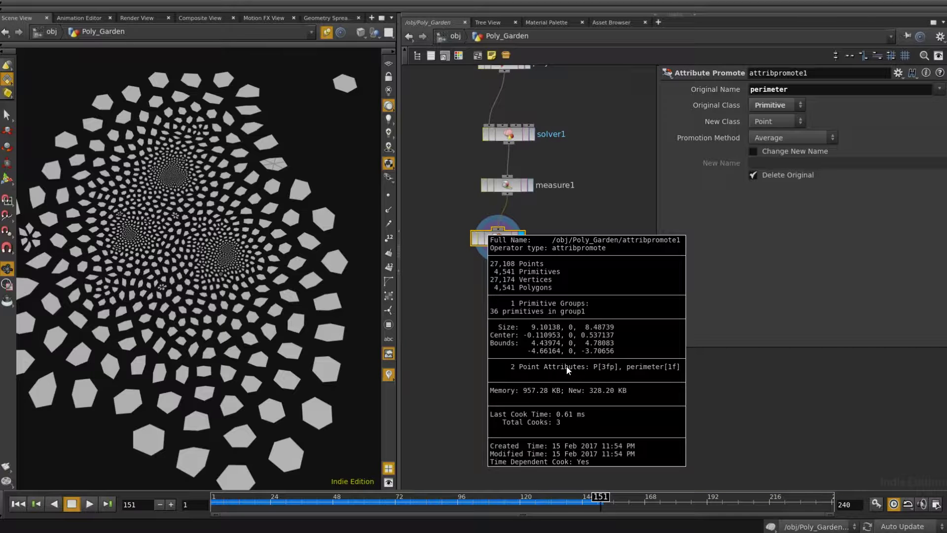
Add a Color node fed by the Attribute Promote node and display its output.
middle_click_drag(569, 370, 504, 279)
key("Tab")
type("col")
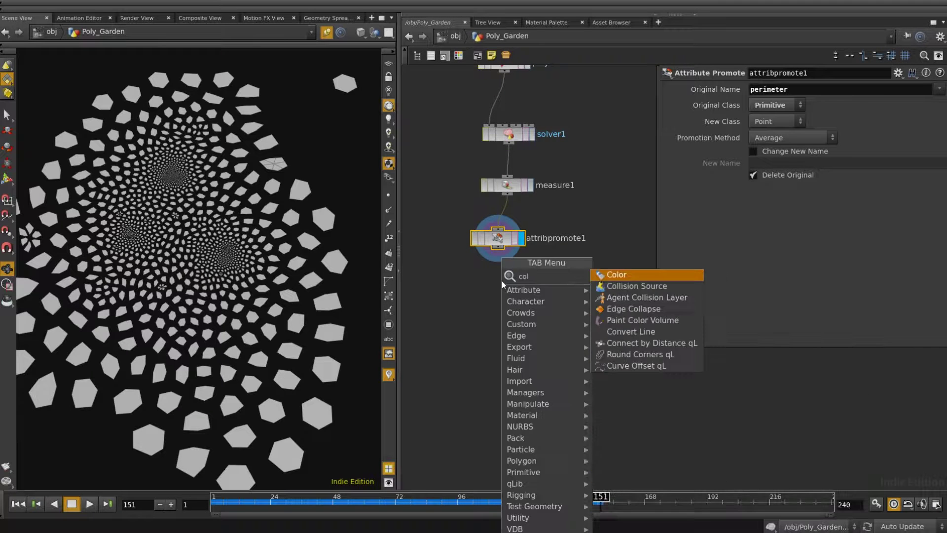
key("Return")
left_click(501, 281)
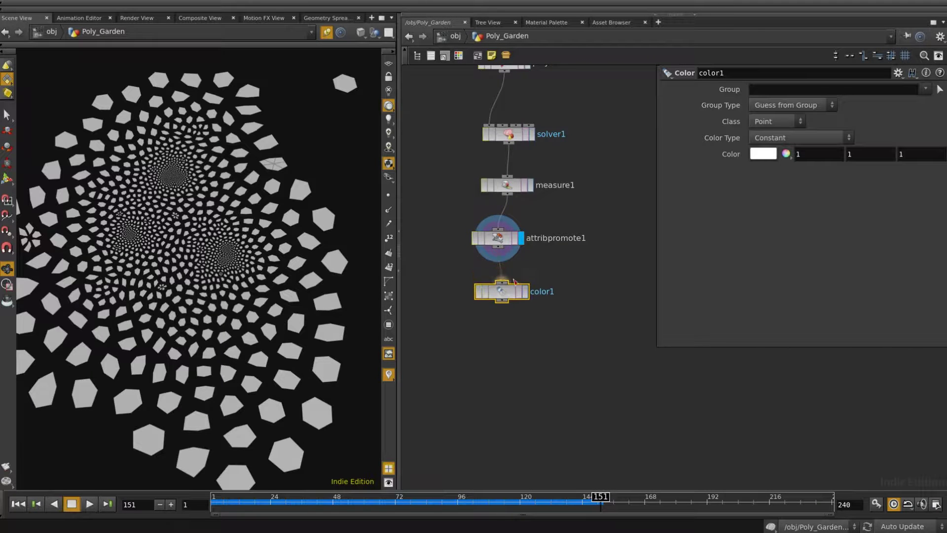
left_click(526, 291)
Set the Color node's color type to Ramp from Attribute, driven by the perimeter attribute.
left_click(798, 137)
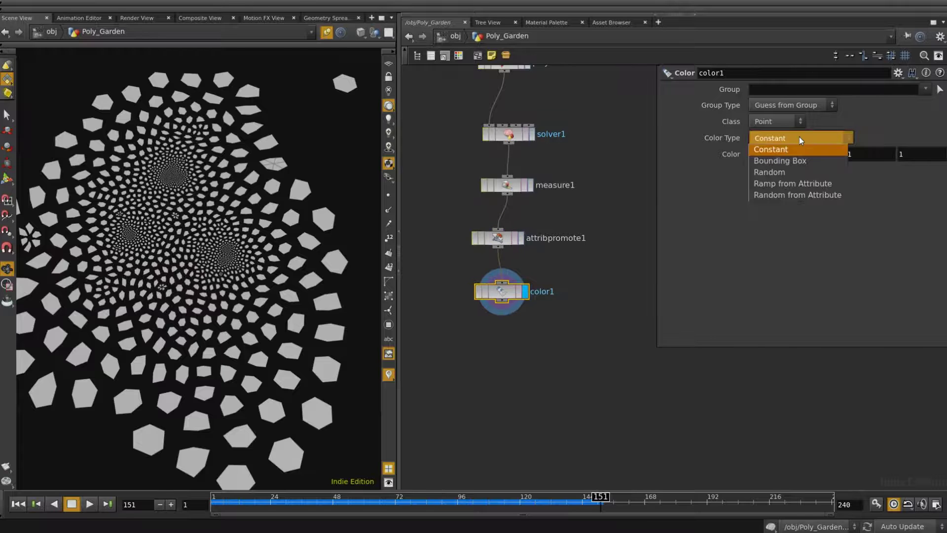
left_click(817, 185)
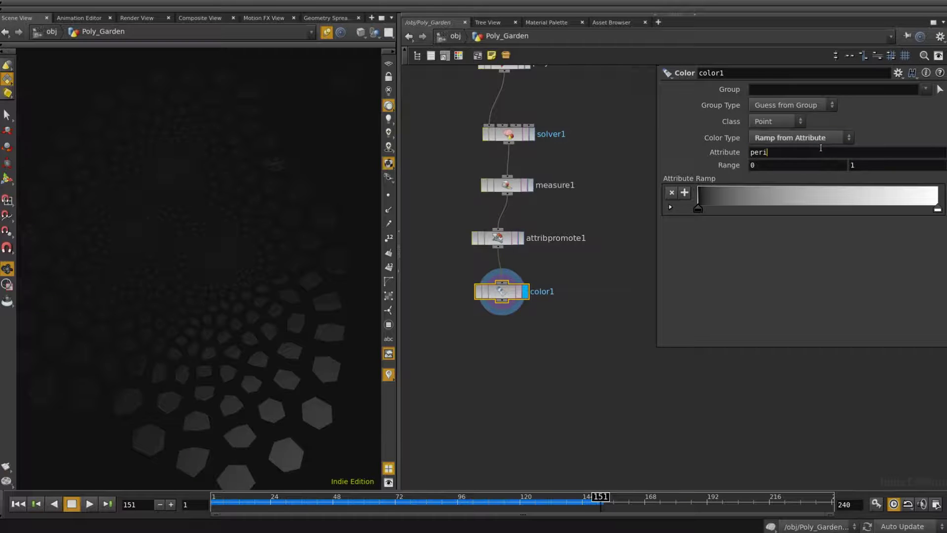
key("Return")
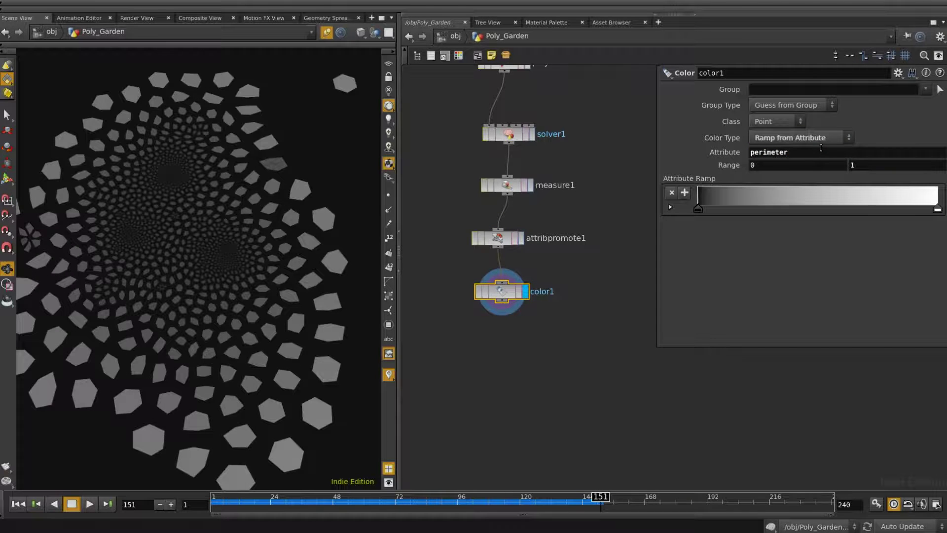
Color the attribute ramp from red at the start to cyan at the end and set the range maximum to 0.5.
left_click(669, 208)
left_click(788, 253)
left_click_drag(856, 251, 944, 251)
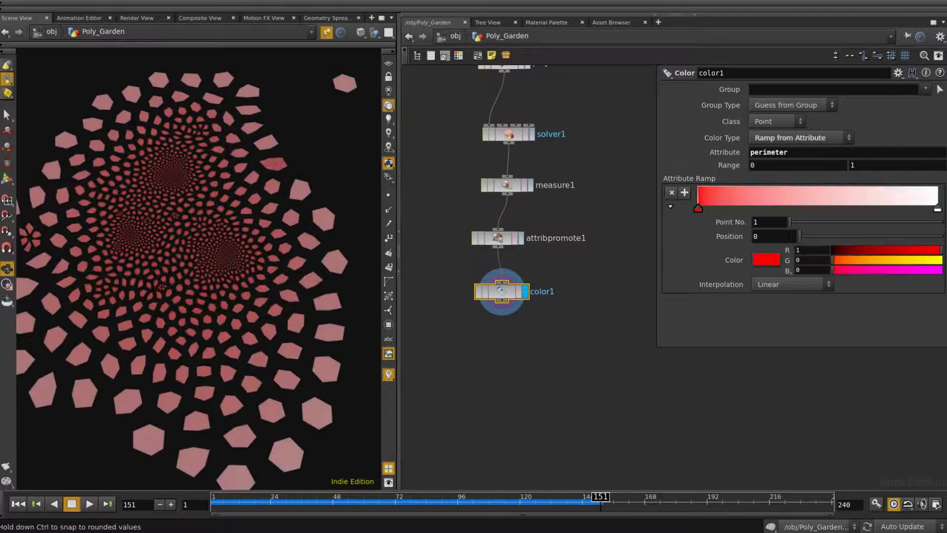
left_click(938, 209)
left_click_drag(863, 250, 832, 251)
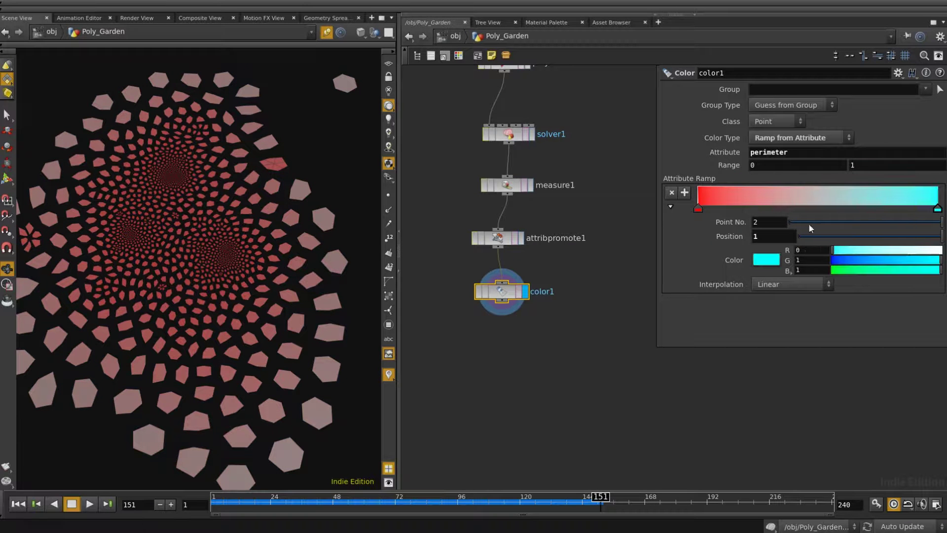
middle_click_drag(884, 165, 846, 166)
Play the colored simulation from the first frame to frame 204 and examine the clusters close up and from farther away.
right_click_drag(270, 225, 246, 222)
left_click_drag(398, 286, 499, 287)
middle_click_drag(356, 285, 349, 277)
key("ctrl+Up")
key("Up")
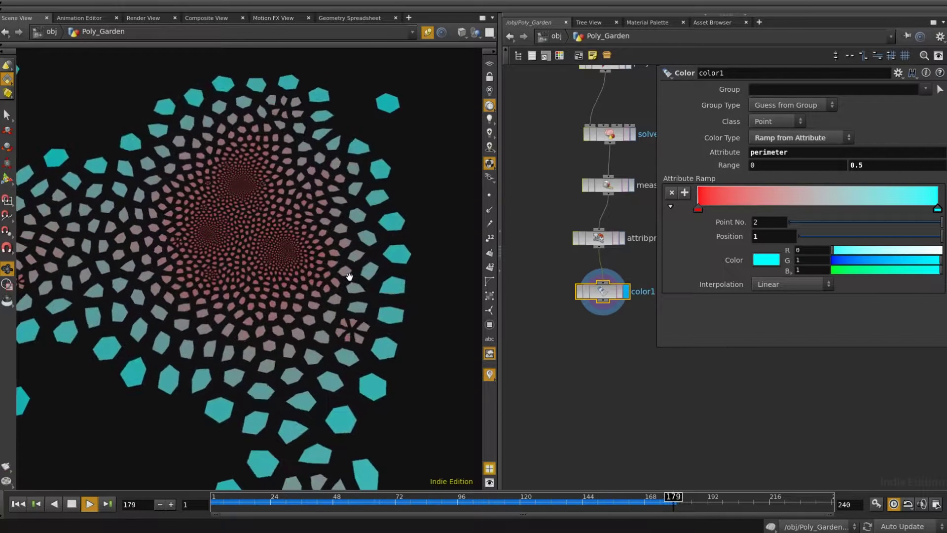
key("Up")
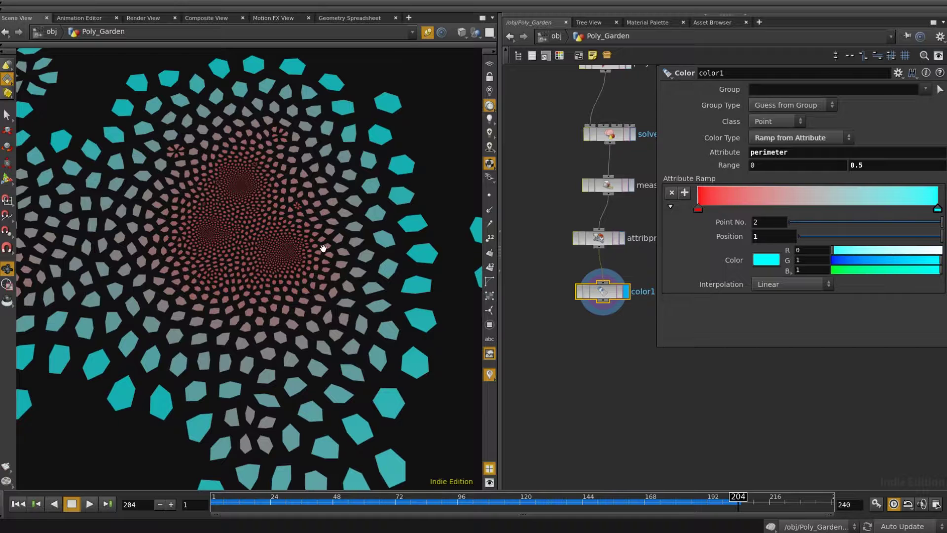
right_click_drag(301, 259, 222, 303)
left_click_drag(221, 303, 246, 301)
Find the prebuilt pig head setup in the network, display testgeometry_pighead2 and examine the source mesh.
left_click_drag(501, 88, 371, 86)
left_click_drag(658, 348, 688, 368)
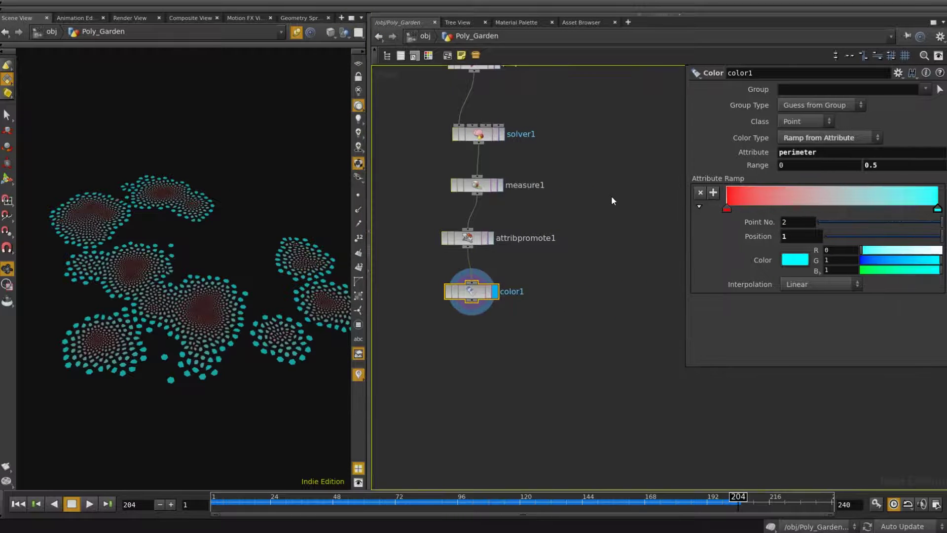
key("h")
middle_click_drag(645, 264, 516, 263)
middle_click_drag(631, 243, 462, 238)
middle_click_drag(567, 239, 434, 237)
middle_click_drag(572, 212, 516, 229)
right_click_drag(516, 230, 523, 253)
middle_click_drag(550, 264, 493, 279)
right_click_drag(493, 279, 529, 141)
middle_click_drag(529, 134, 514, 168)
left_click(523, 133)
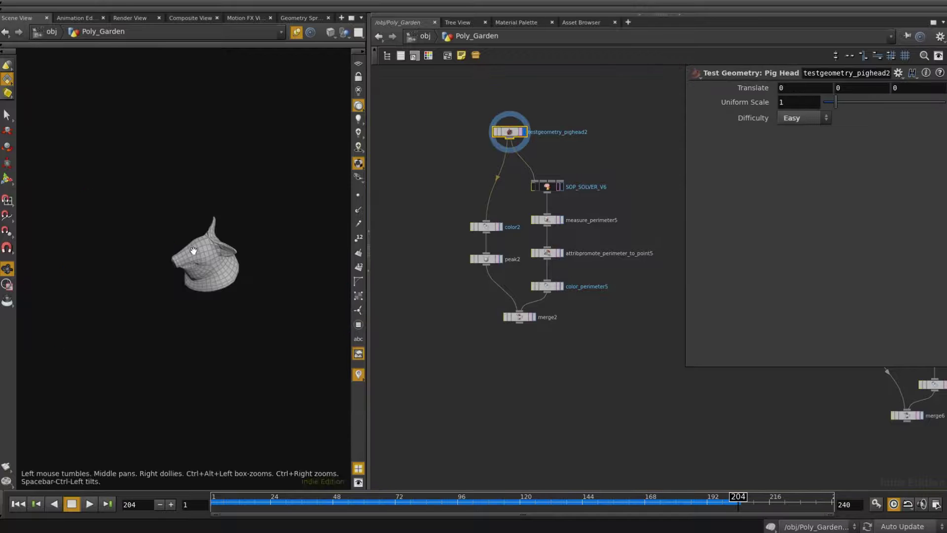
right_click_drag(195, 251, 271, 237)
left_click_drag(271, 237, 211, 256)
right_click_drag(212, 256, 189, 233)
left_click_drag(188, 233, 173, 241)
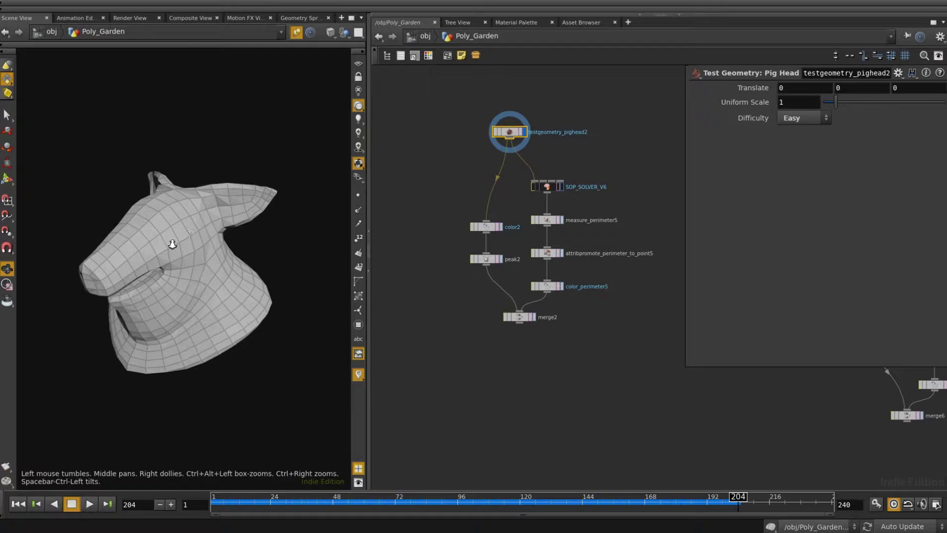
Display the SOP_SOLVER_V6 node and examine the polygon cells covering the pig head.
left_click(550, 187)
key("r")
left_click(550, 188)
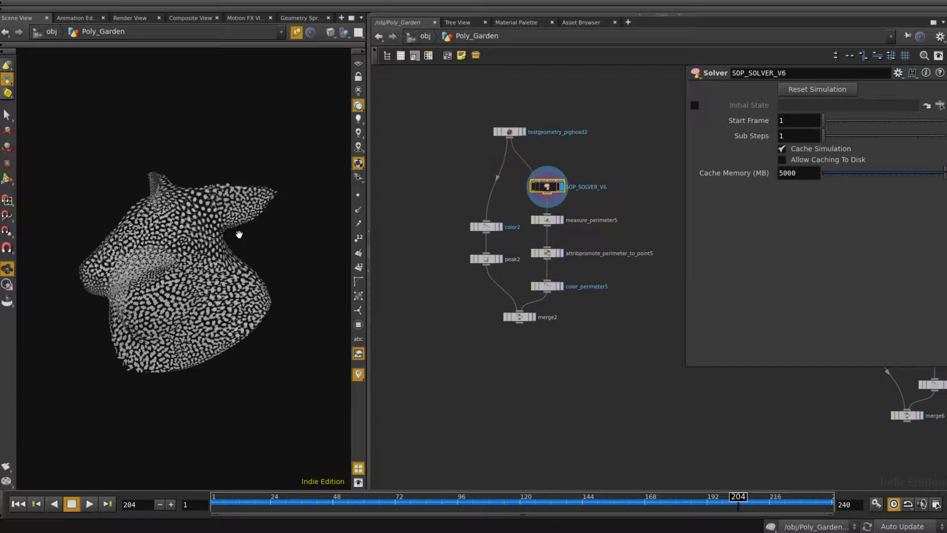
right_click_drag(222, 232, 214, 209)
middle_click_drag(213, 209, 237, 185)
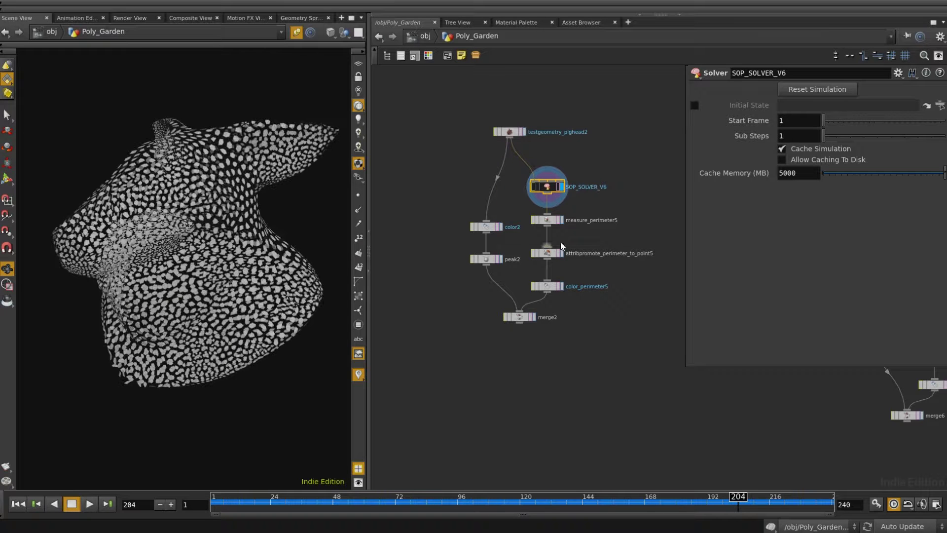
Open the network inside SOP_SOLVER_V6 and inspect the relax node's settings and its surface input.
double_click(546, 187)
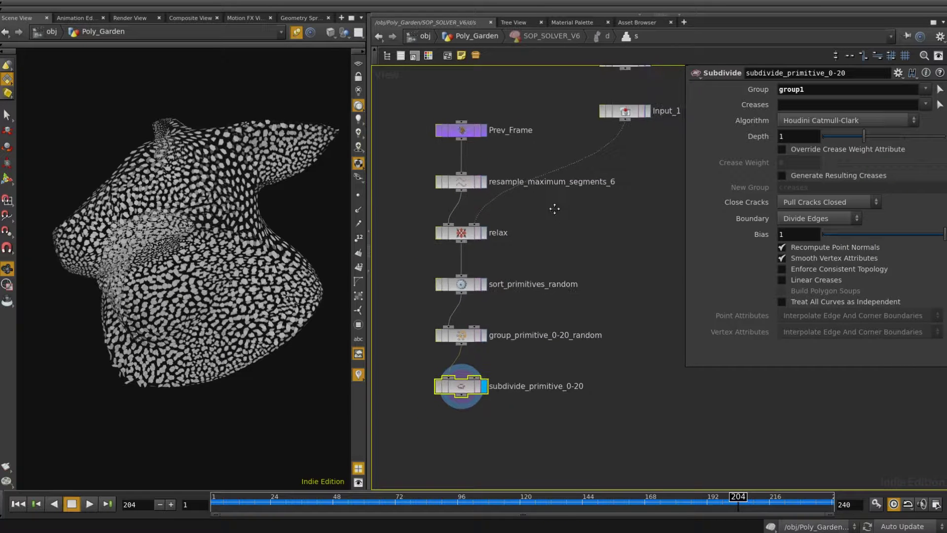
middle_click_drag(564, 192, 542, 221)
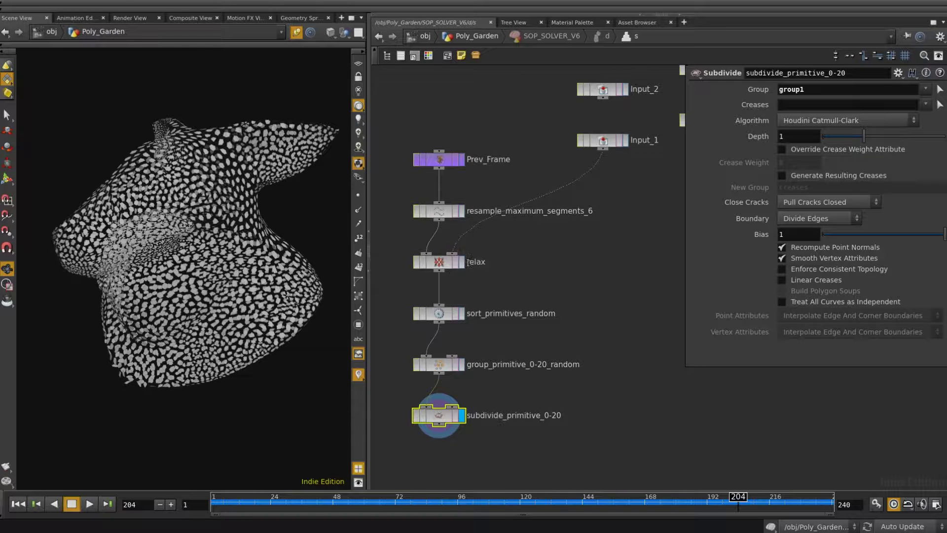
left_click(446, 262)
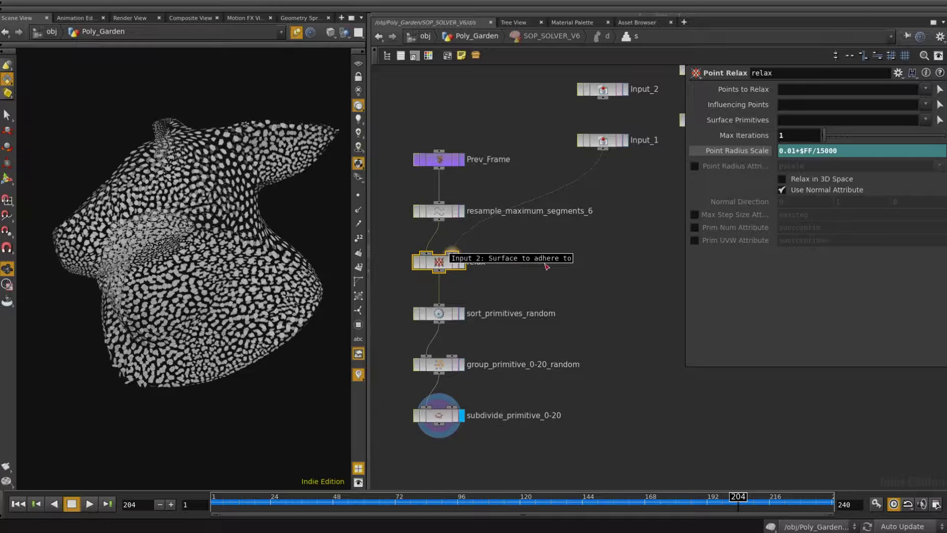
Return to the Poly_Garden network and display the merge2 node with the colored cells over the pig head.
left_click(444, 38)
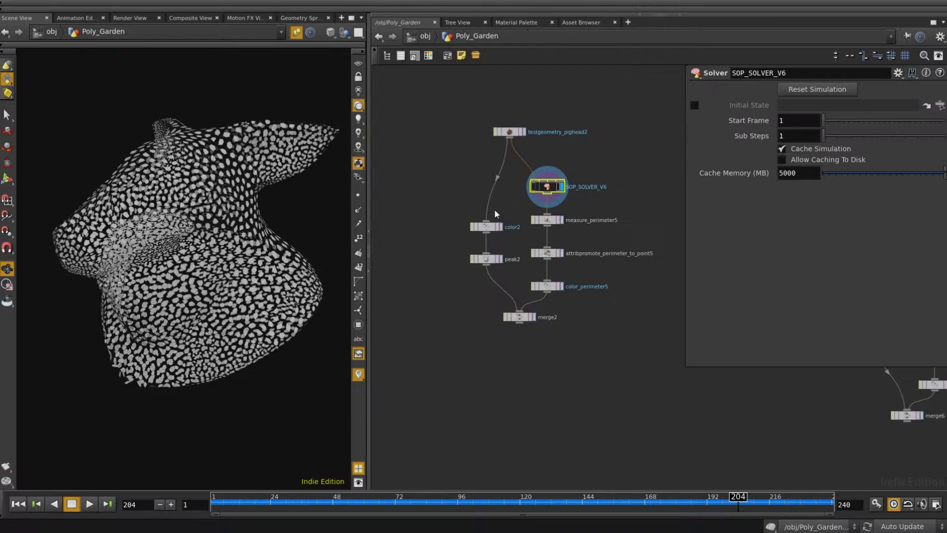
scroll(596, 163, "up", 4)
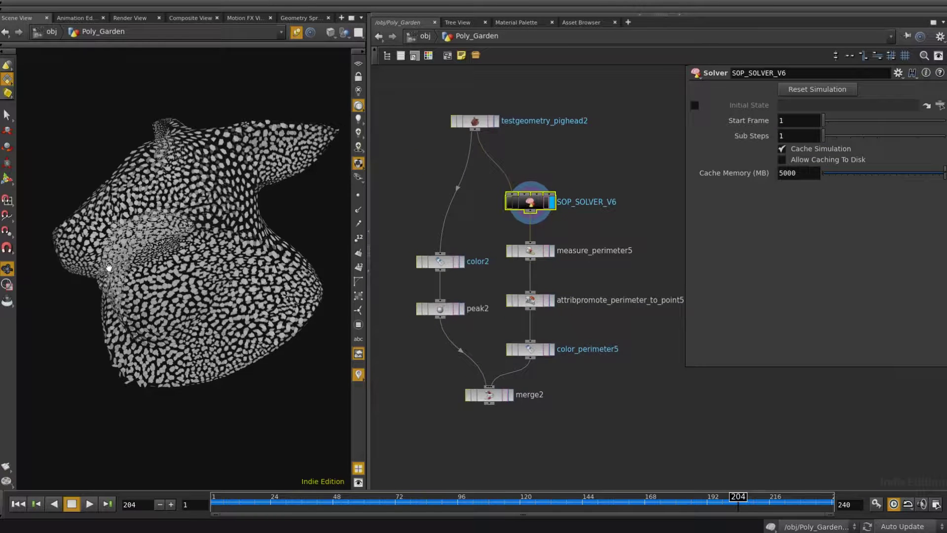
left_click_drag(368, 195, 410, 194)
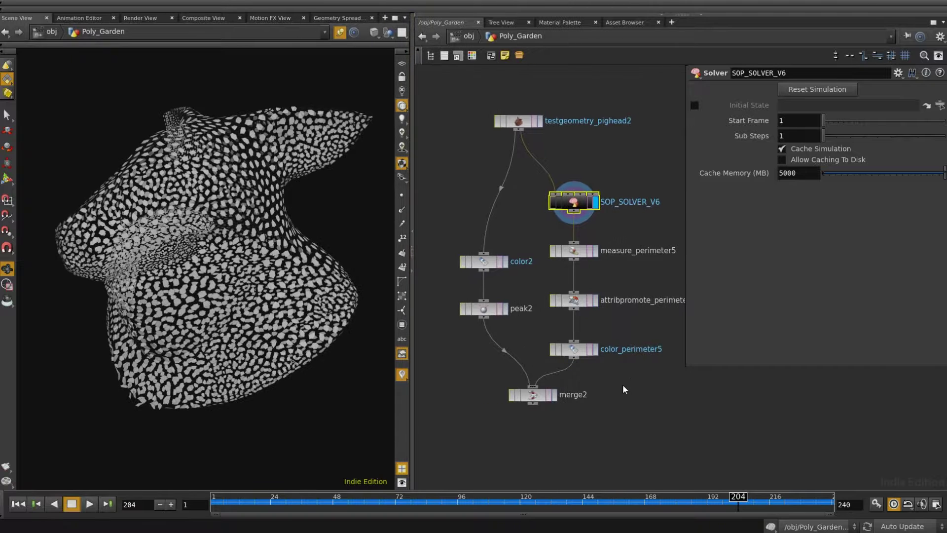
left_click(554, 395)
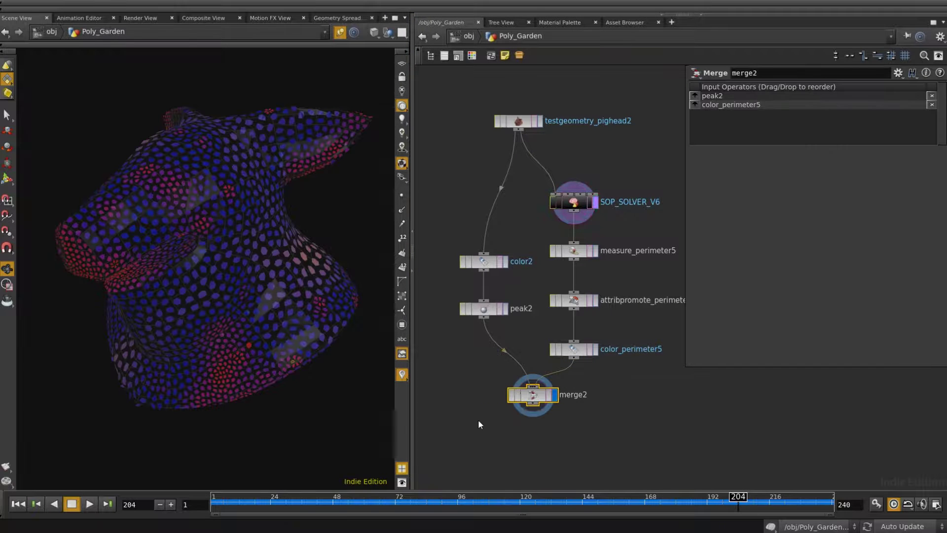
Play the merged pig head result from the first frame and examine the growth from several angles.
left_click(374, 33)
left_click(402, 116)
mouse_move(208, 142)
left_mouse_down()
mouse_move(205, 168)
mouse_move(183, 149)
left_mouse_up()
key("ctrl+Up")
key("Up")
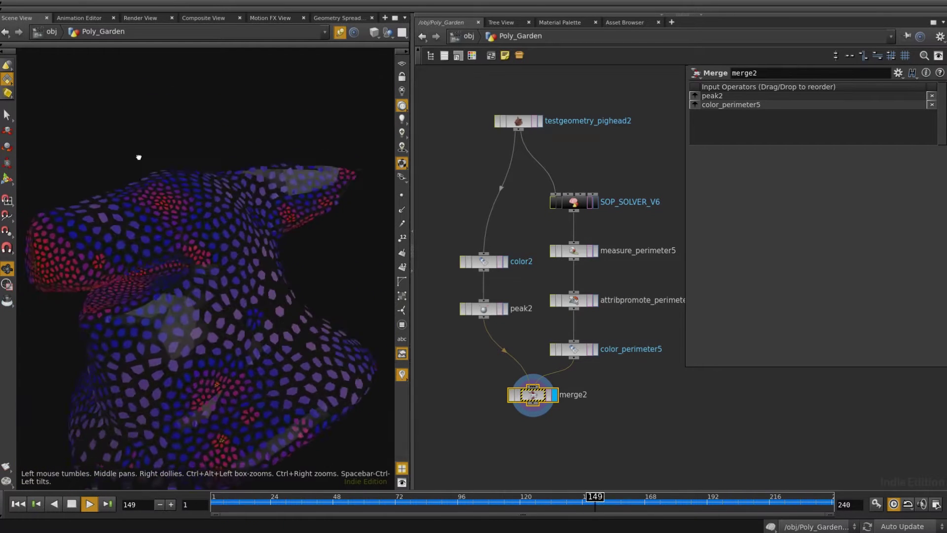
left_click_drag(132, 173, 211, 153)
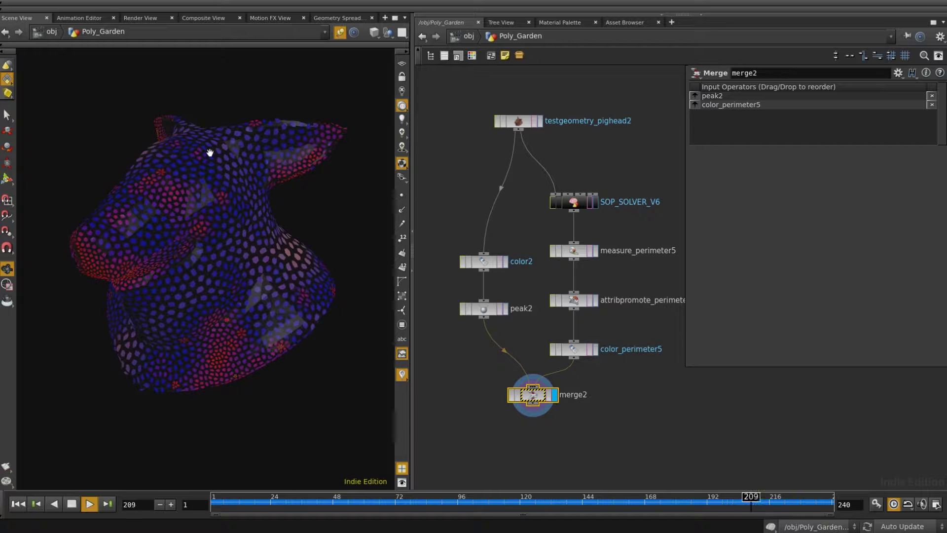
key("Up")
Find the prebuilt human head setup in the network and display its timeshift6 node.
middle_click_drag(625, 158, 483, 159)
scroll(596, 155, "down", 3)
middle_click_drag(646, 175, 419, 234)
middle_click_drag(492, 177, 466, 170)
middle_click_drag(543, 134, 554, 226)
left_click(498, 129)
key("r")
Examine the human head bust up close and play its source animation, stopping at frame 100.
left_click_drag(166, 237, 169, 220)
right_click_drag(169, 220, 212, 250)
middle_click_drag(212, 249, 174, 208)
right_click_drag(174, 208, 229, 208)
left_click_drag(229, 209, 191, 184)
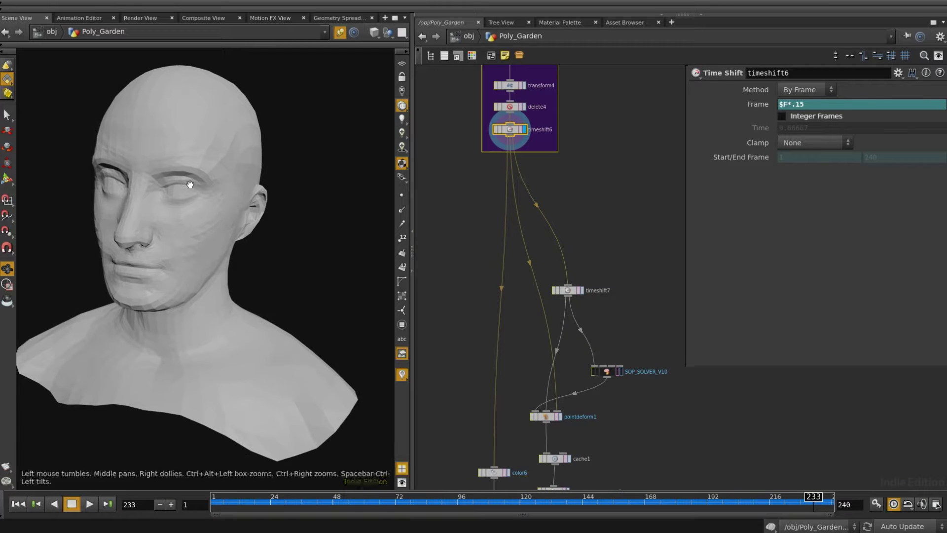
key("Up")
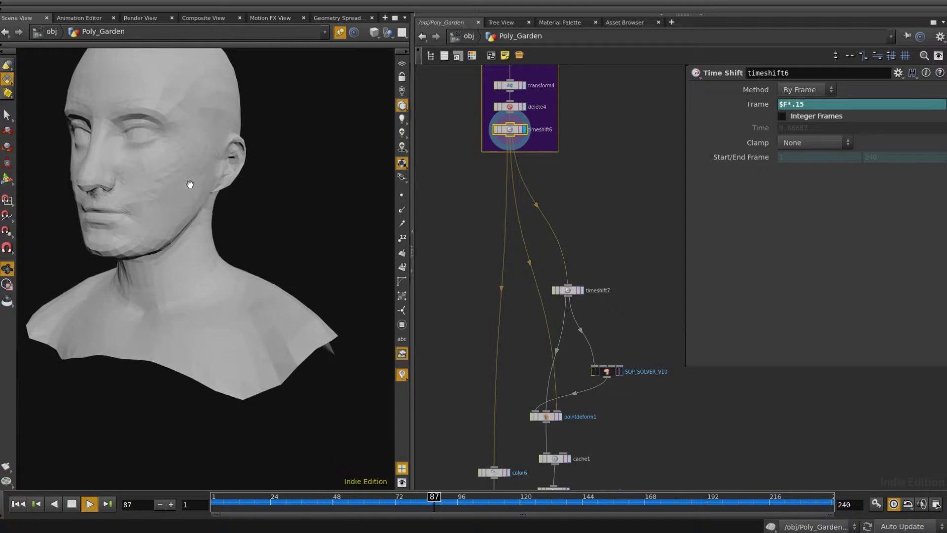
key("Down")
Inspect the pointdeform1 node's parameters and display the SOP_SOLVER_V10 result on the human head.
middle_click_drag(662, 310, 645, 250)
left_click_drag(594, 344, 484, 366)
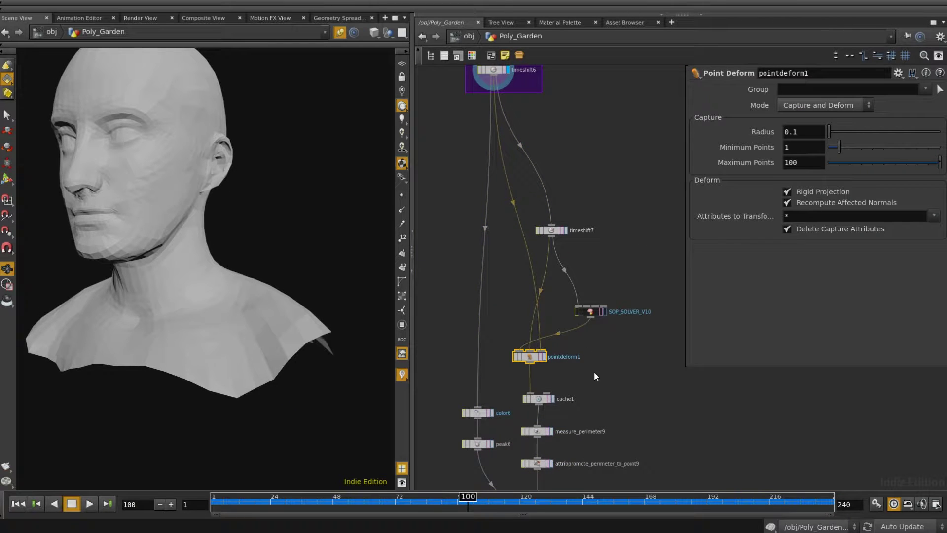
middle_click_drag(596, 384, 593, 320)
left_click(586, 249)
left_click(598, 249)
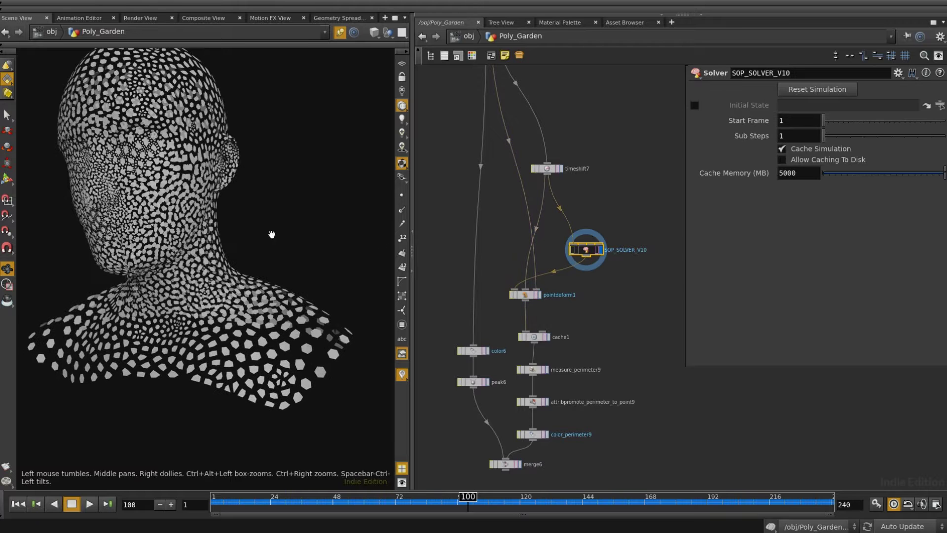
Display the pointdeform1 node and examine how the solved cells follow the animated head.
left_click_drag(523, 277, 514, 295)
left_click(538, 294)
middle_click_drag(552, 312, 550, 275)
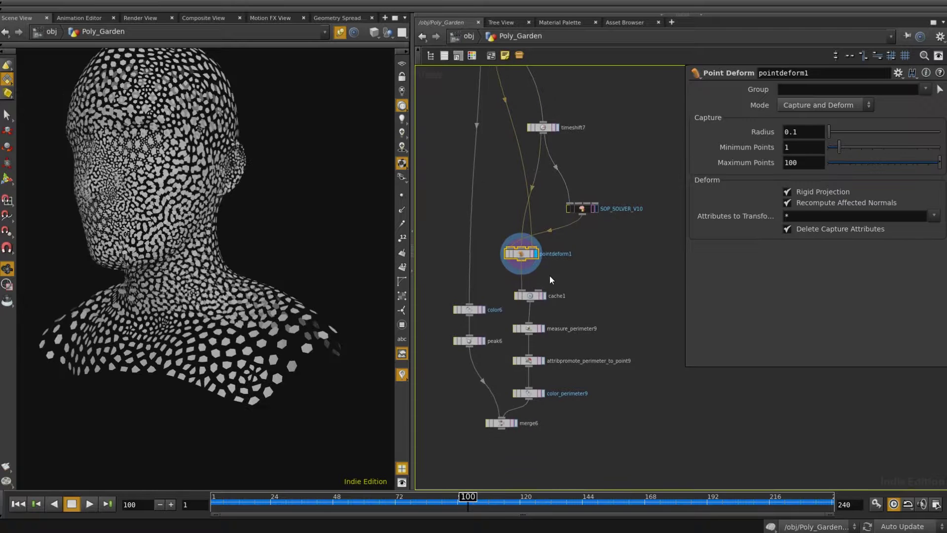
left_click_drag(177, 220, 383, 328)
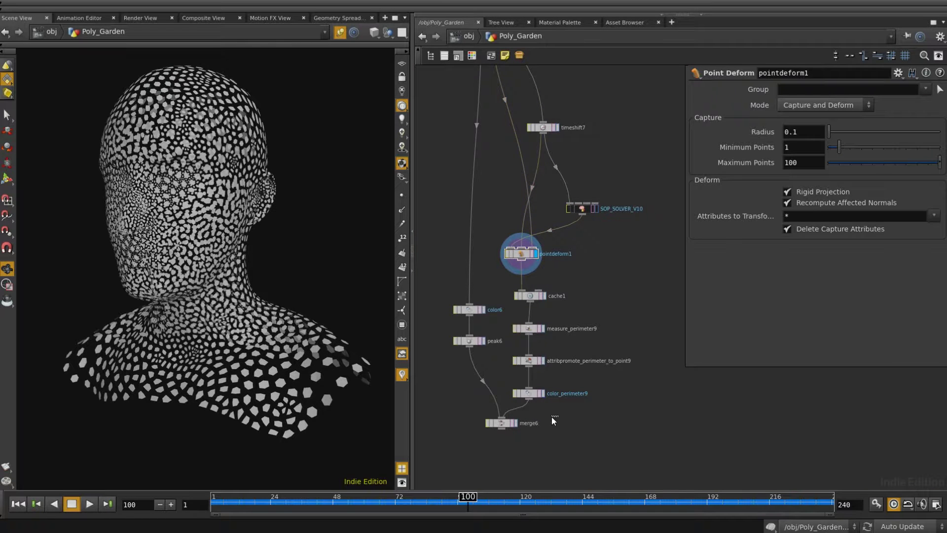
Display the merge6 node and play the colored head animation from the first frame to frame 169.
left_click(508, 423)
left_click_drag(240, 217, 233, 209)
middle_click_drag(232, 209, 262, 218)
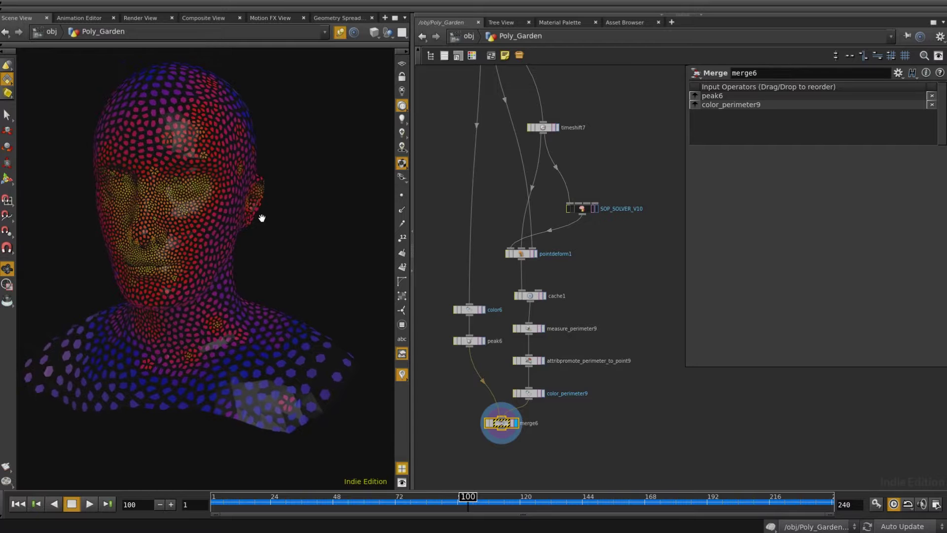
key("ctrl+Up")
key("Up")
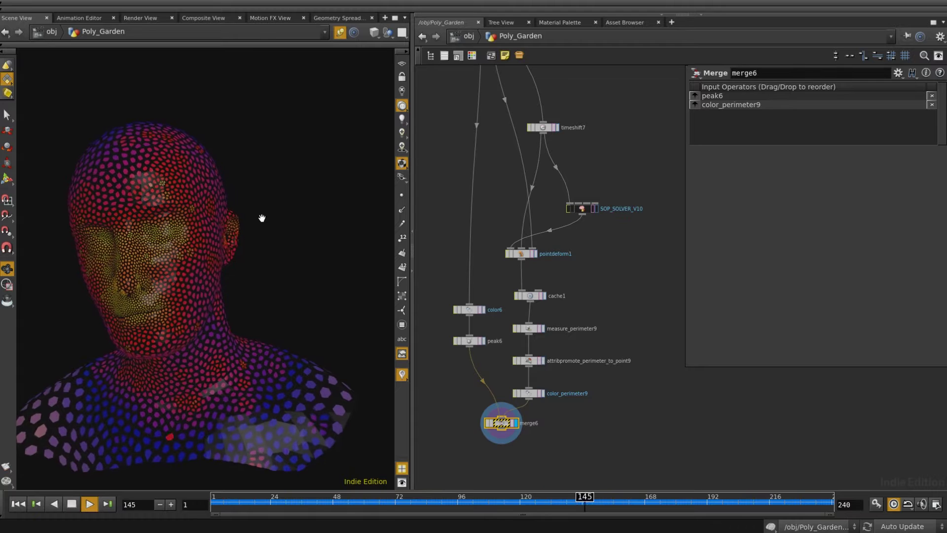
key("Up")
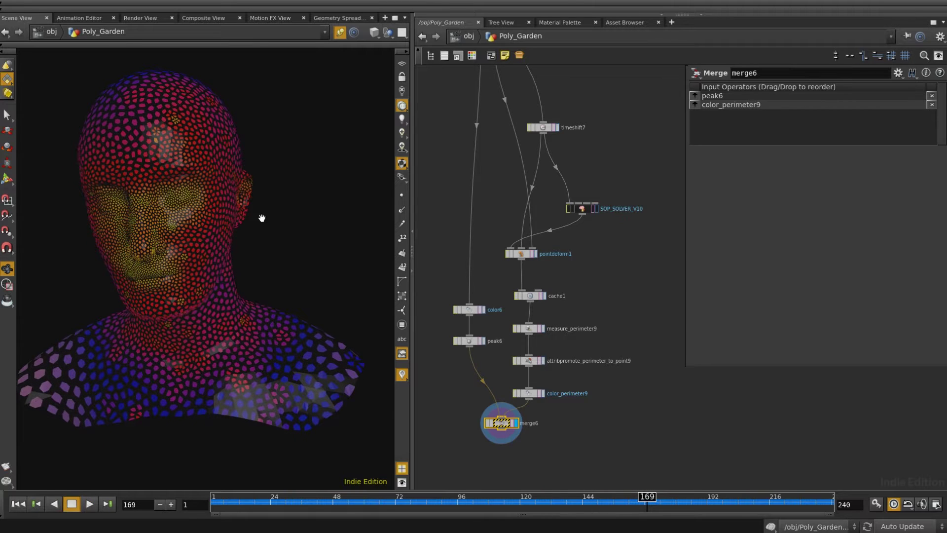